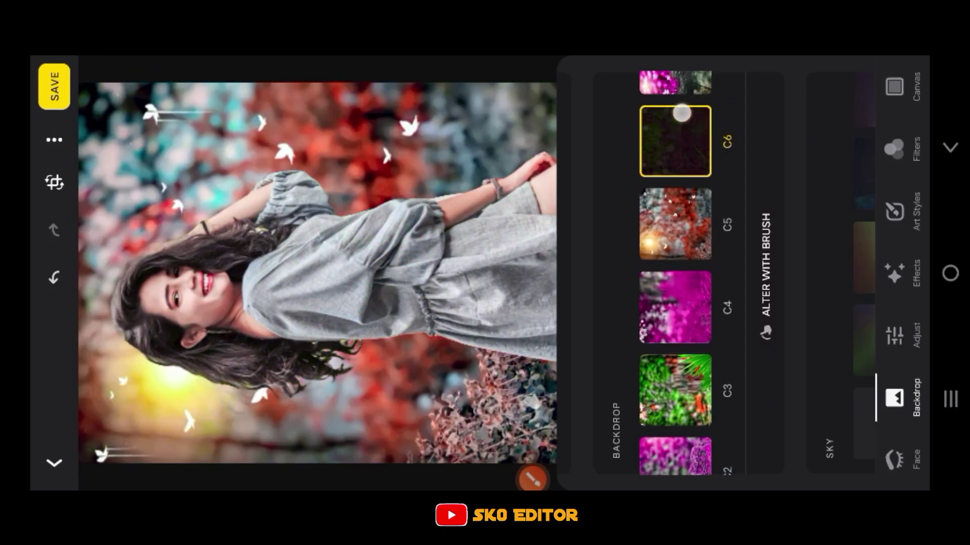
Step: Cycle the preview photo's backdrops and shift the green hue before restoring bright green
left_click(679, 103)
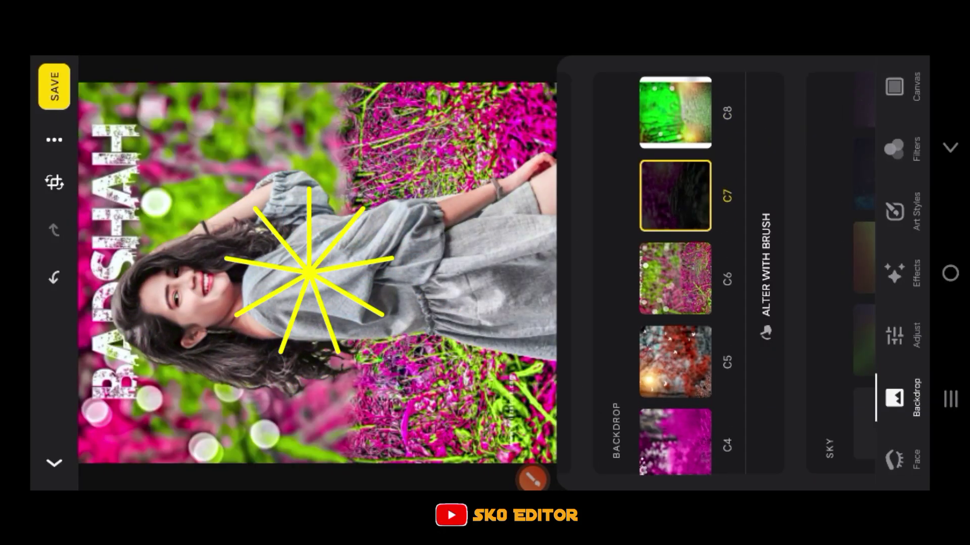
left_click(679, 104)
left_click(680, 104)
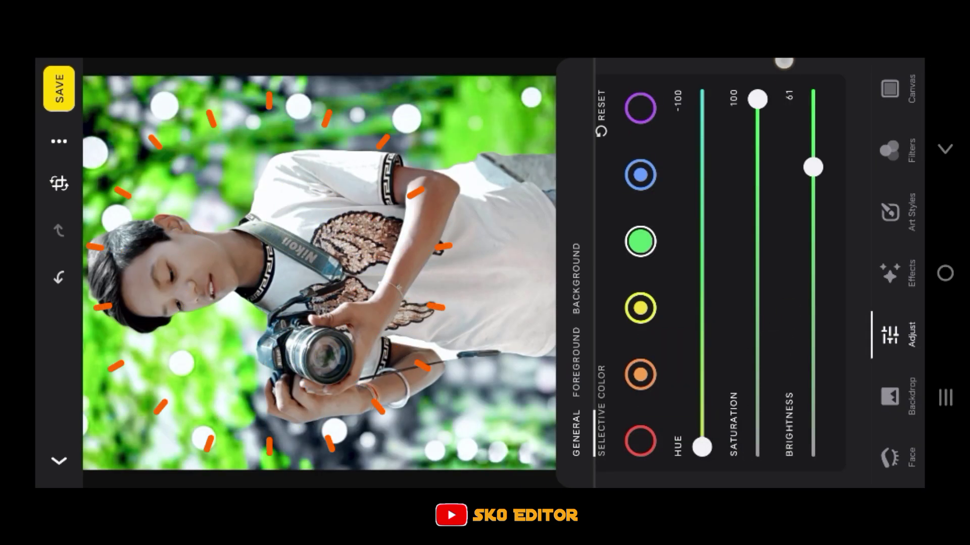
mouse_move(702, 447)
left_mouse_down()
mouse_move(702, 99)
mouse_move(758, 352)
mouse_move(782, 99)
left_mouse_up()
mouse_move(702, 99)
left_mouse_down()
mouse_move(779, 379)
mouse_move(785, 458)
mouse_move(780, 382)
mouse_move(777, 456)
left_mouse_up()
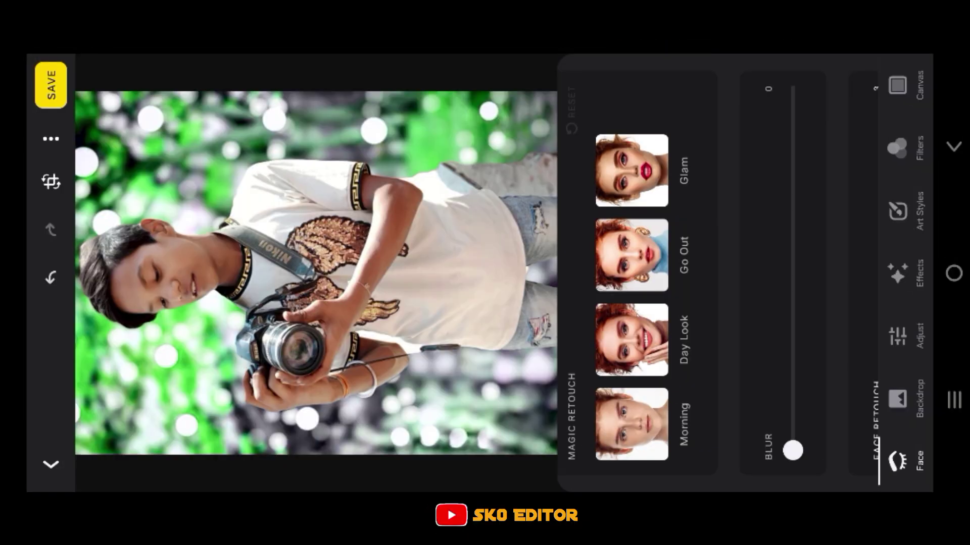
Step: Blur the preview background to maximum and tune the chosen colour range's saturation and brightness
mouse_move(793, 450)
left_mouse_down()
mouse_move(823, 309)
mouse_move(832, 60)
left_mouse_up()
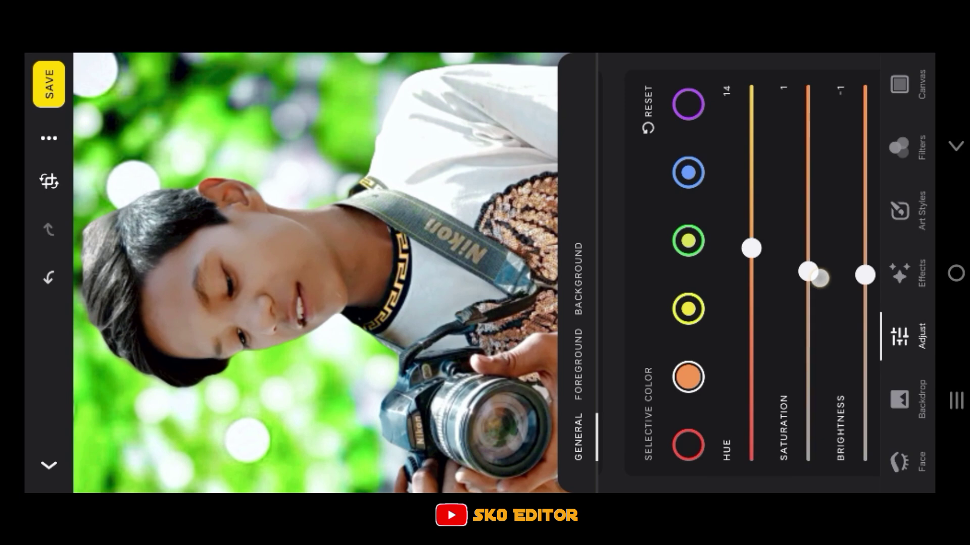
left_click_drag(808, 271, 808, 362)
mouse_move(864, 274)
left_mouse_down()
mouse_move(865, 158)
mouse_move(866, 214)
left_mouse_up()
left_click_drag(808, 362, 808, 316)
Step: Shift the preview greens to yellow and vivid lime, then show the folder holding Lensa and Picsart
mouse_move(772, 254)
left_mouse_down()
mouse_move(799, 99)
mouse_move(834, 431)
left_mouse_up()
mouse_move(772, 428)
left_mouse_down()
mouse_move(772, 96)
mouse_move(840, 238)
mouse_move(851, 467)
left_mouse_up()
mouse_move(772, 96)
left_mouse_down()
mouse_move(808, 460)
mouse_move(772, 96)
left_mouse_up()
mouse_move(828, 450)
left_mouse_down()
mouse_move(829, 96)
mouse_move(772, 362)
mouse_move(773, 449)
left_mouse_up()
left_click(710, 241)
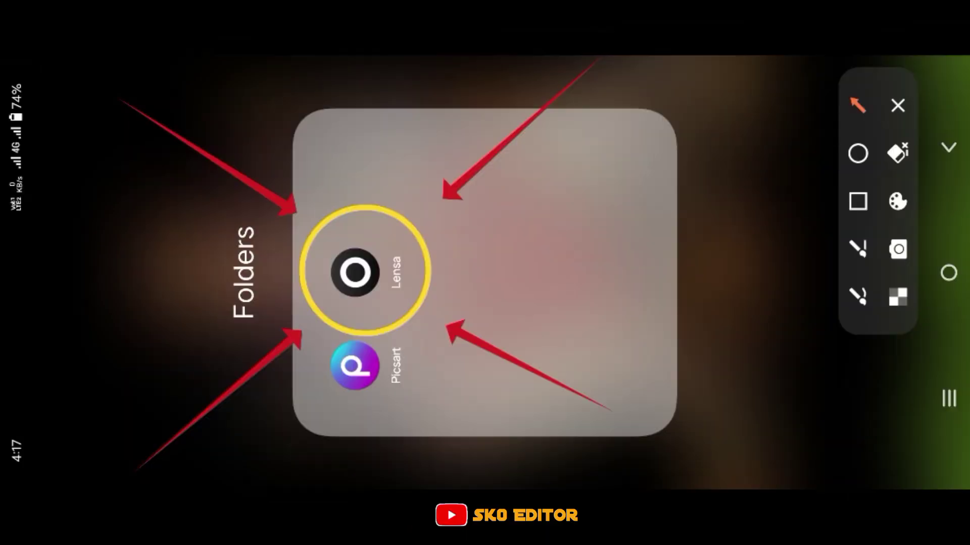
left_click(897, 105)
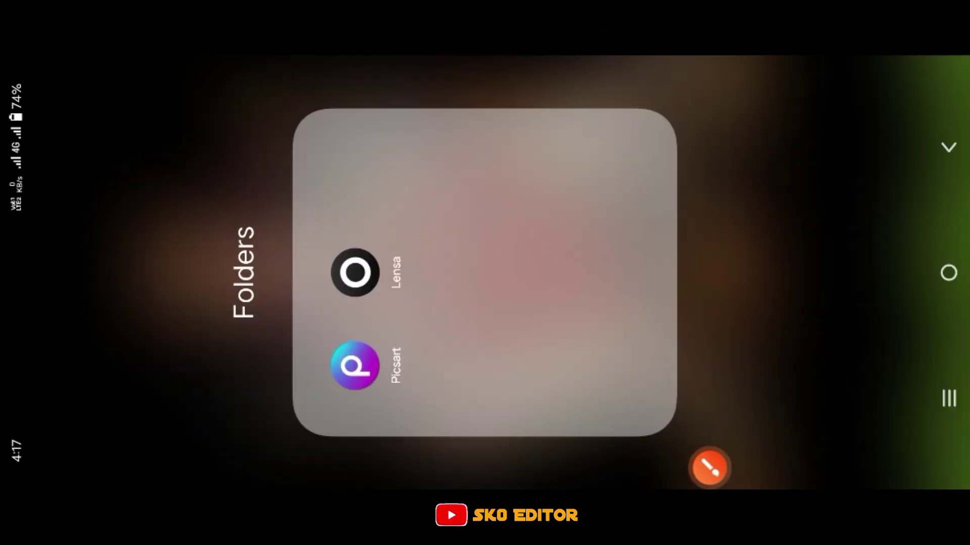
Step: Launch Lensa from the phone folder and get past its opening screens
left_click(355, 273)
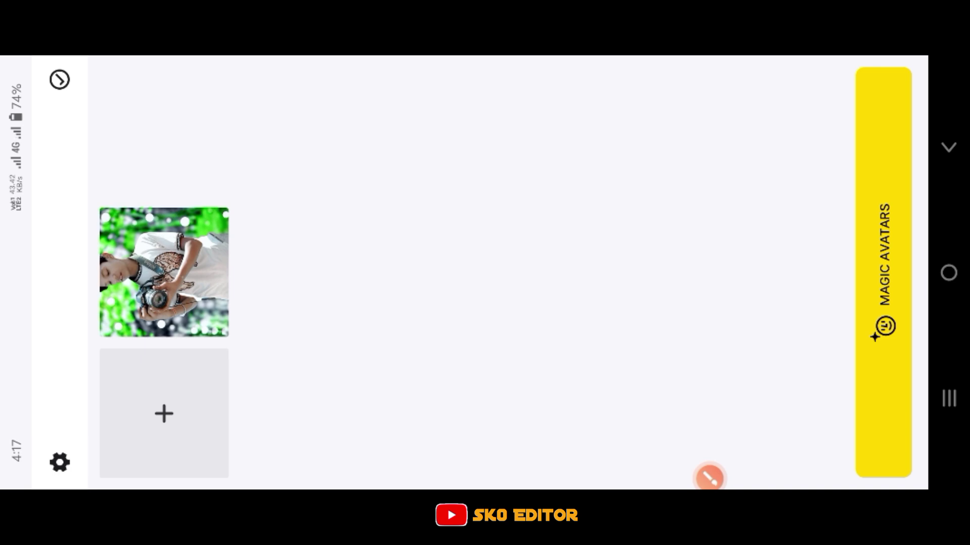
left_click(710, 477)
left_click_drag(638, 296, 226, 400)
left_click(897, 105)
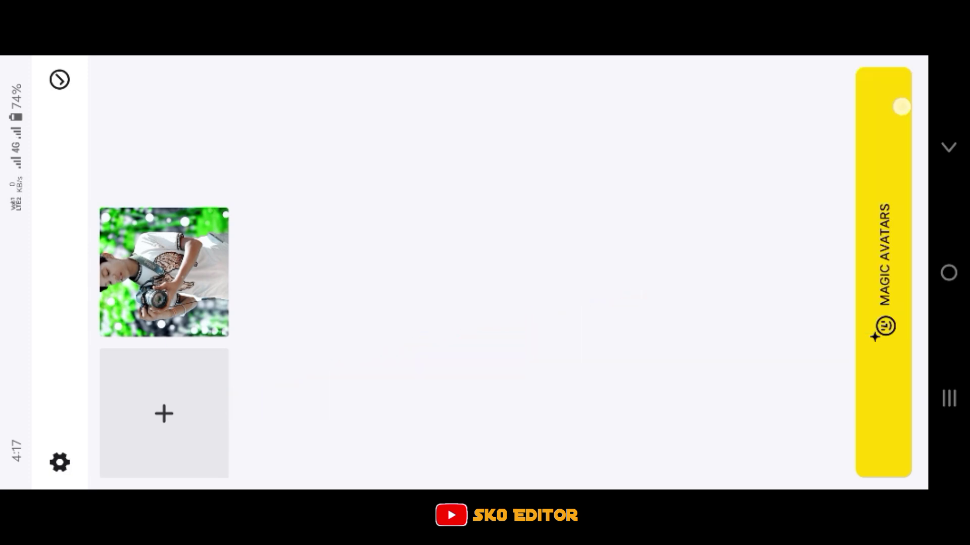
Step: Load the photo of the boy holding a camera from Add Photos into the editor
left_click(157, 412)
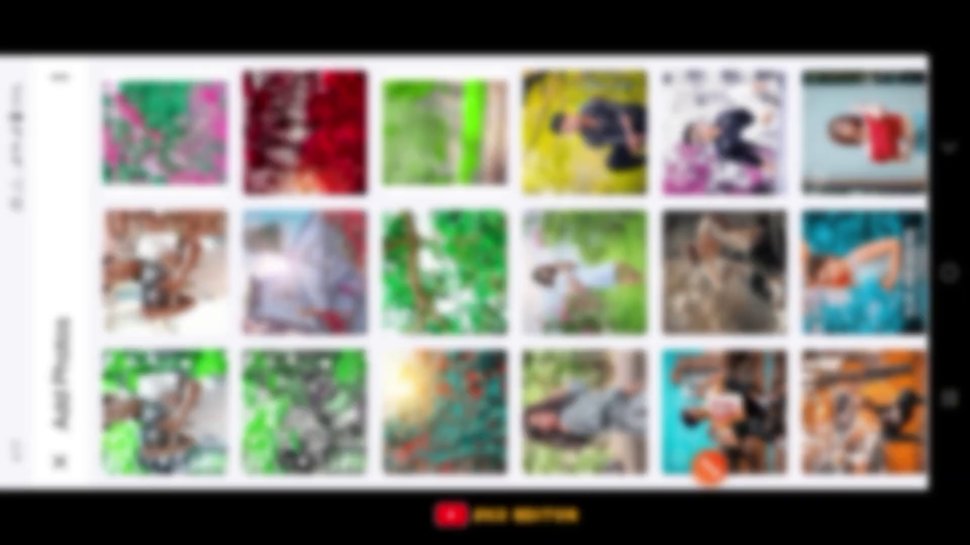
scroll(505, 273, "down", 3)
scroll(505, 273, "down", 3)
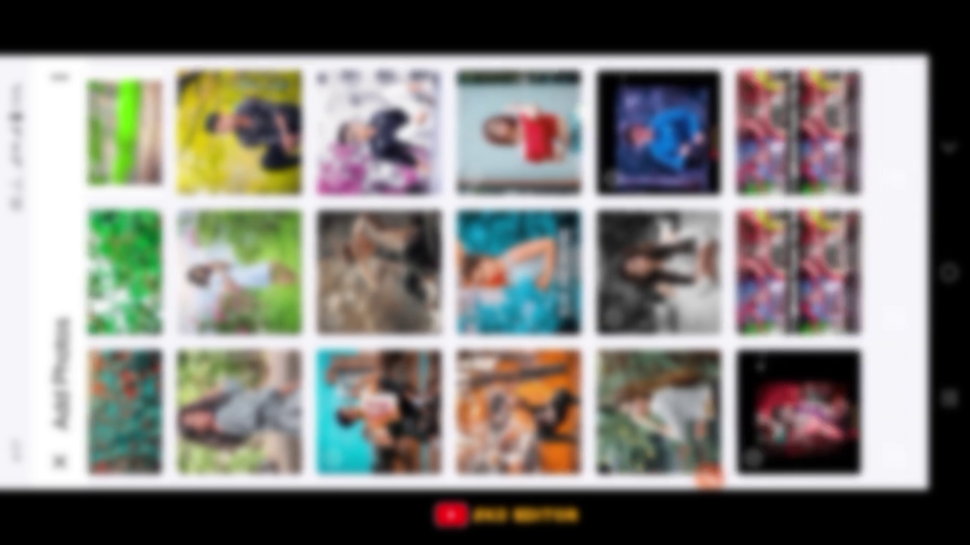
scroll(505, 273, "up", 5)
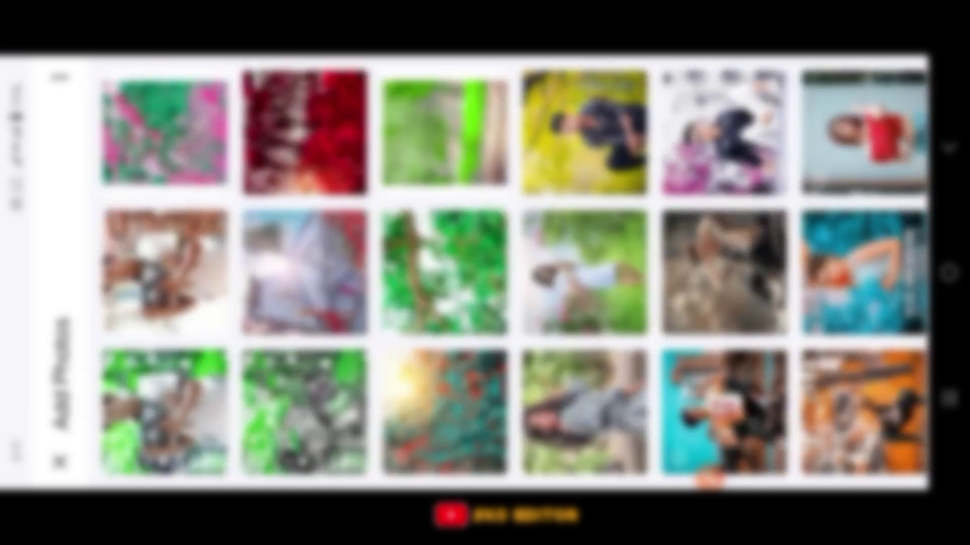
left_click(166, 258)
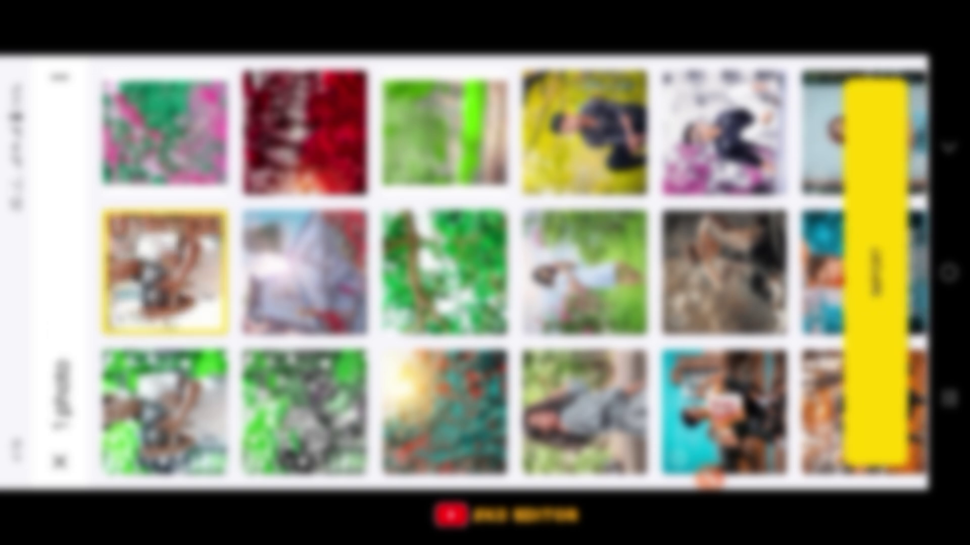
left_click(877, 195)
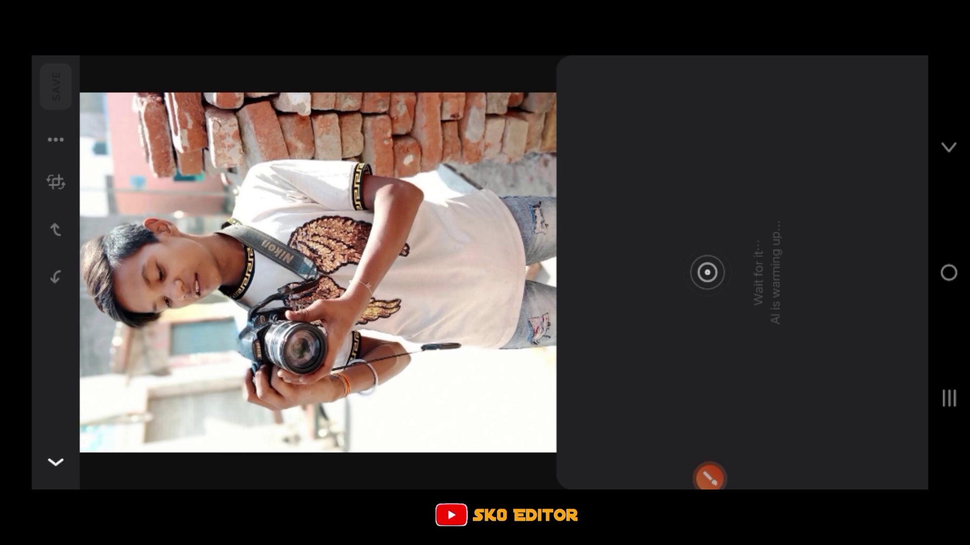
Step: Wait out the AI warm-up until the Face tools appear, then raise background blur from 0 to 3
left_click(709, 477)
mouse_move(664, 199)
left_mouse_down()
mouse_move(758, 430)
mouse_move(699, 153)
mouse_move(647, 191)
left_mouse_up()
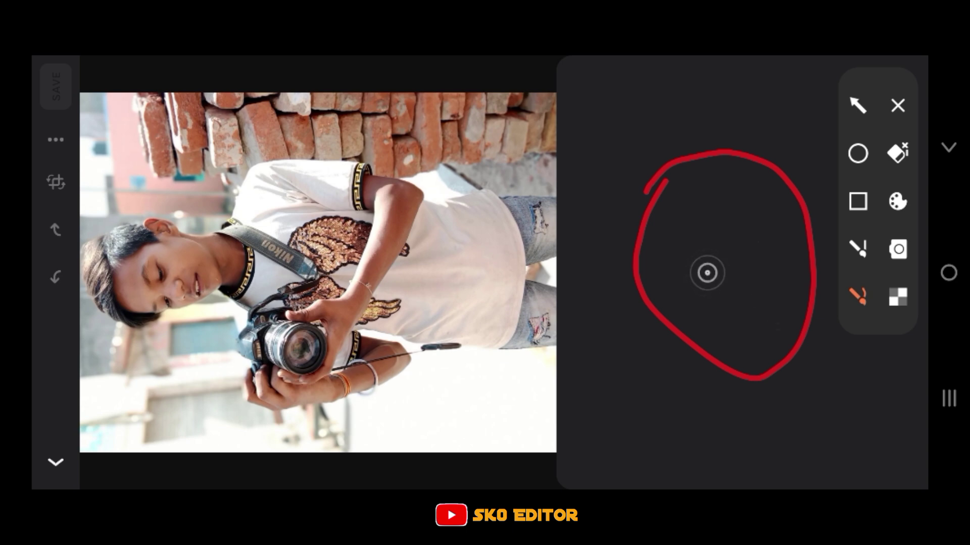
left_click(897, 105)
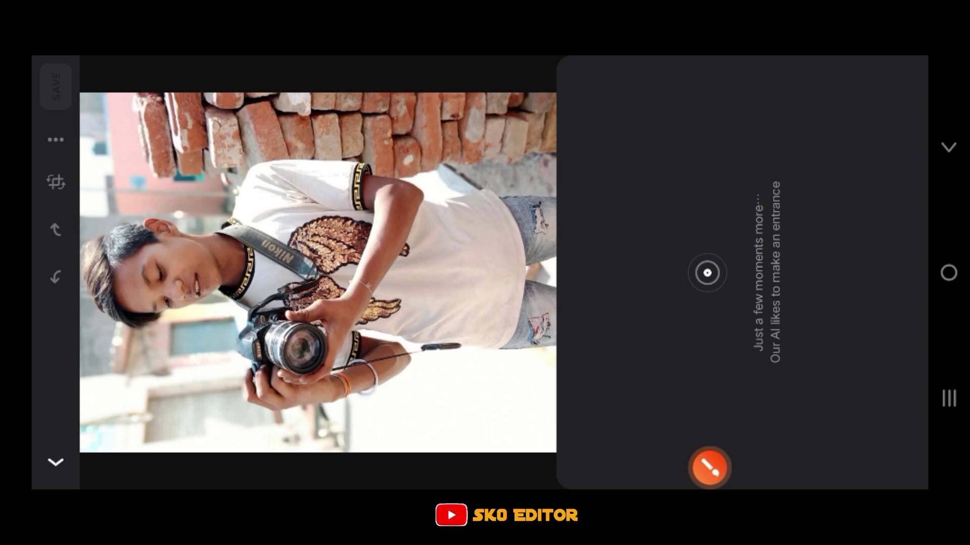
left_click(710, 467)
mouse_move(171, 219)
left_mouse_down()
mouse_move(744, 180)
mouse_move(251, 379)
left_mouse_up()
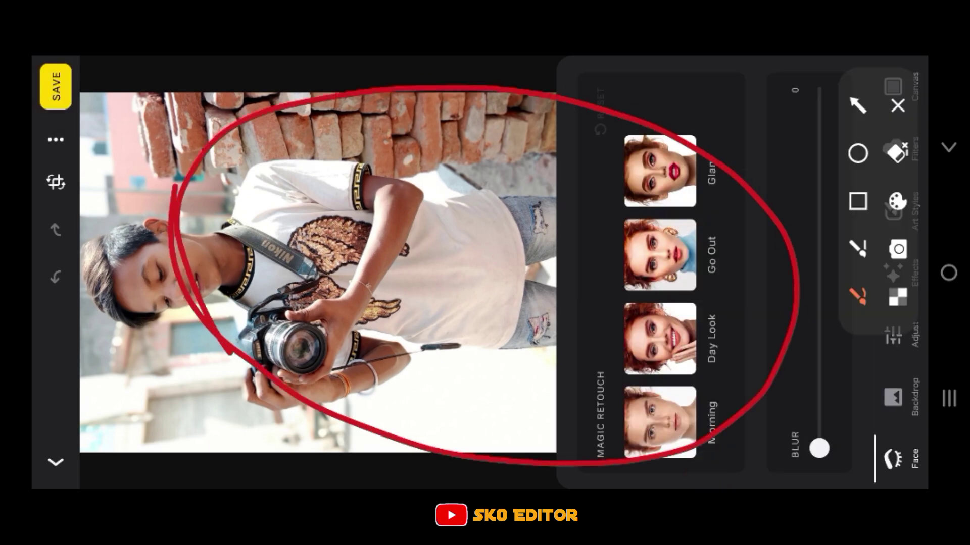
left_click(898, 106)
left_click_drag(707, 272, 651, 273)
Step: Try background blur at 7 and 2, settling the strength at 3
mouse_move(679, 447)
left_mouse_down()
mouse_move(689, 400)
mouse_move(713, 434)
mouse_move(747, 346)
left_mouse_up()
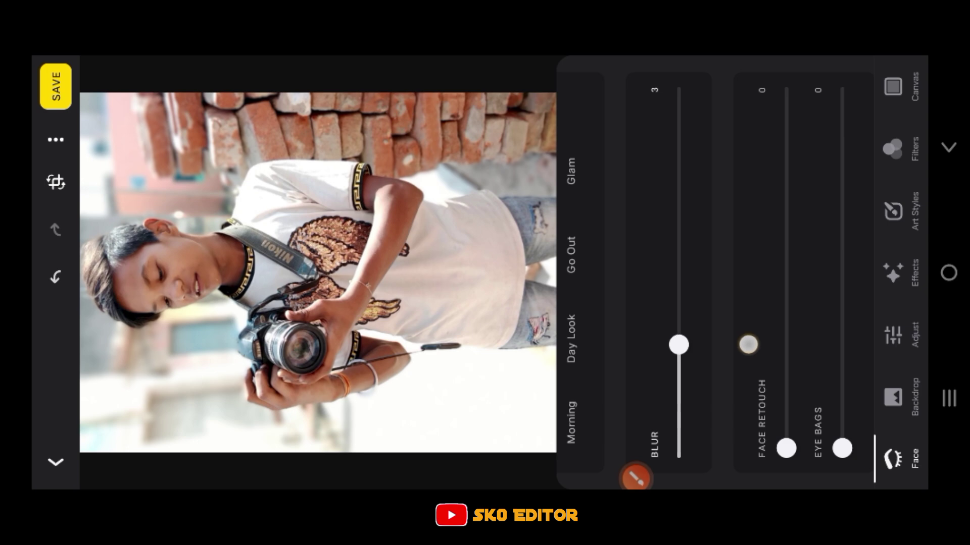
mouse_move(749, 343)
left_mouse_down()
mouse_move(760, 301)
mouse_move(756, 319)
mouse_move(746, 99)
left_mouse_up()
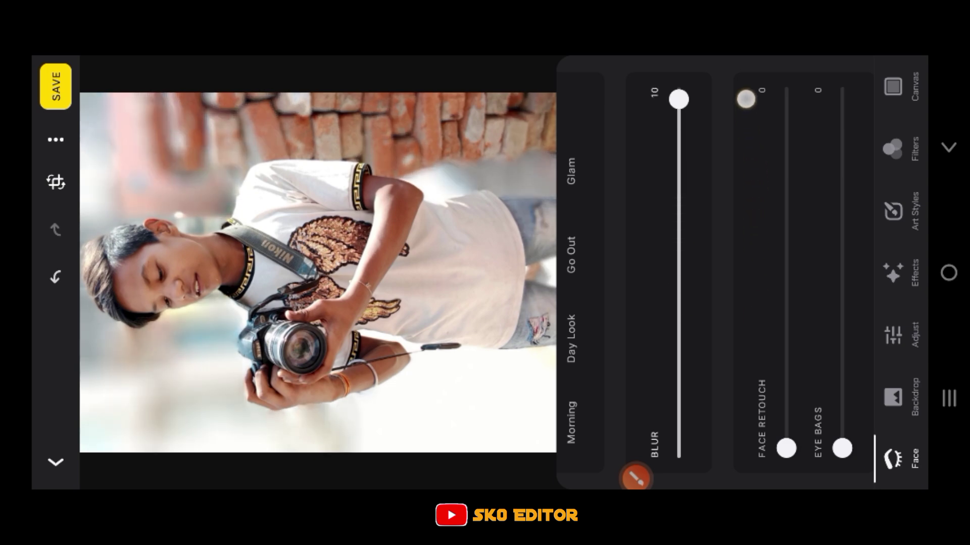
left_click_drag(745, 99, 766, 360)
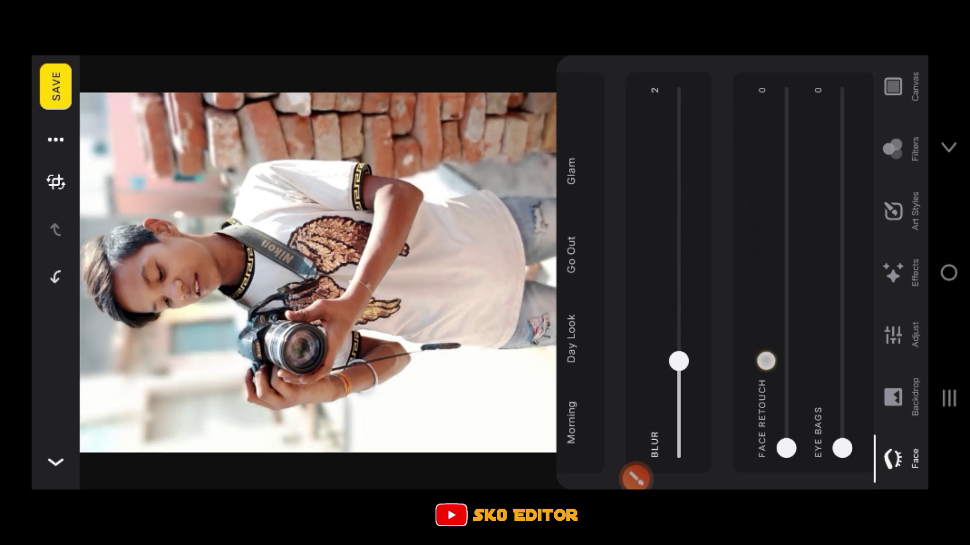
mouse_move(765, 360)
left_mouse_down()
mouse_move(757, 370)
mouse_move(762, 343)
left_mouse_up()
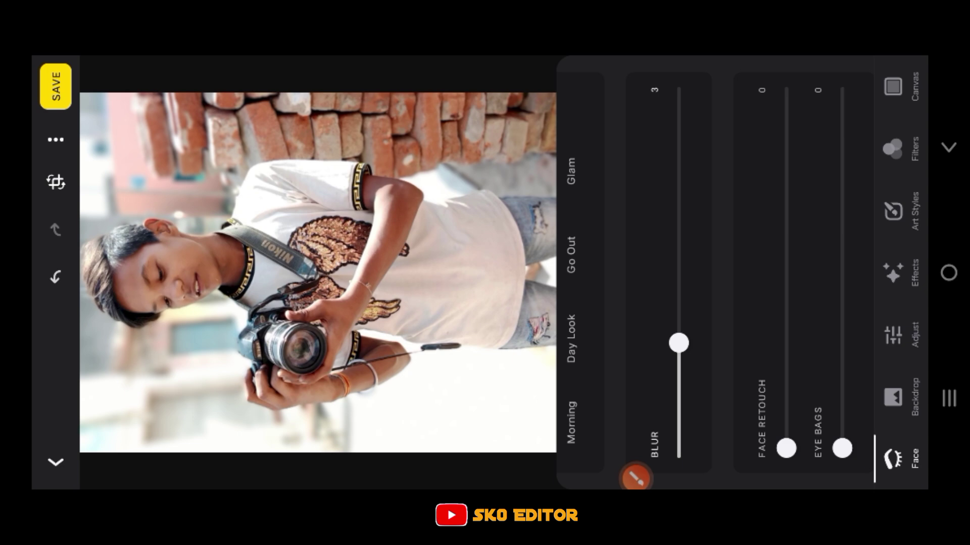
left_click_drag(788, 273, 664, 272)
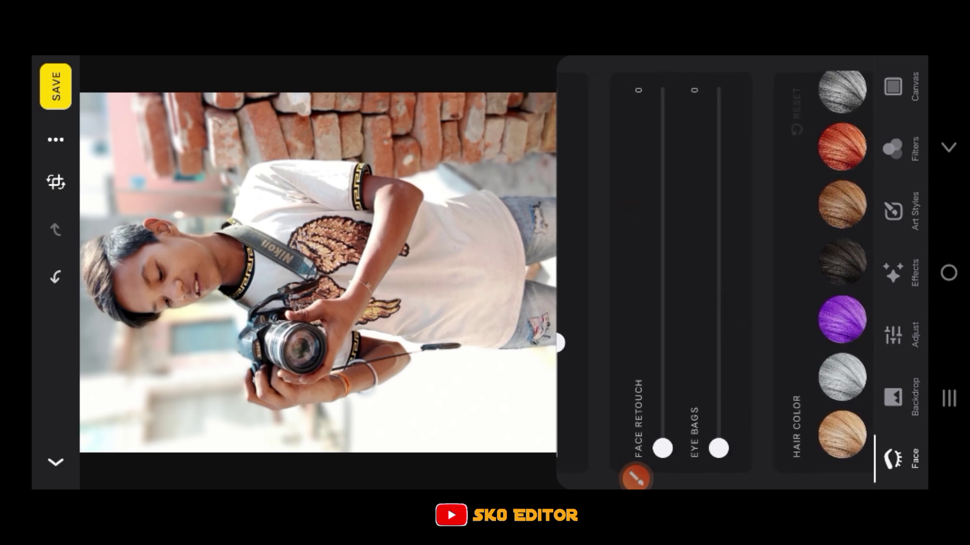
Step: Smooth the boy's facial skin and reduce the bags under his eyes
left_click_drag(668, 448, 693, 91)
mouse_move(718, 437)
left_mouse_down()
mouse_move(715, 303)
mouse_move(738, 59)
left_mouse_up()
left_click_drag(811, 147, 617, 108)
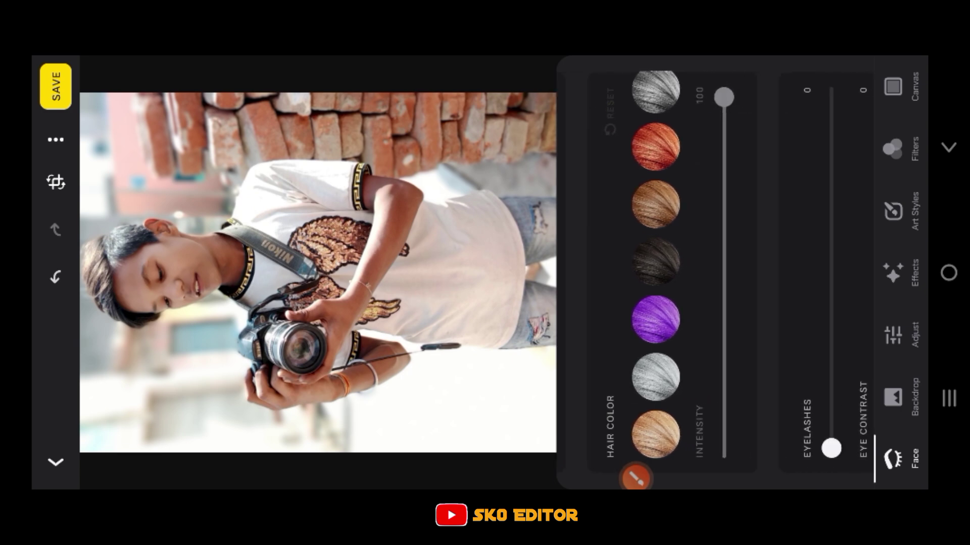
left_click(635, 477)
left_click(857, 194)
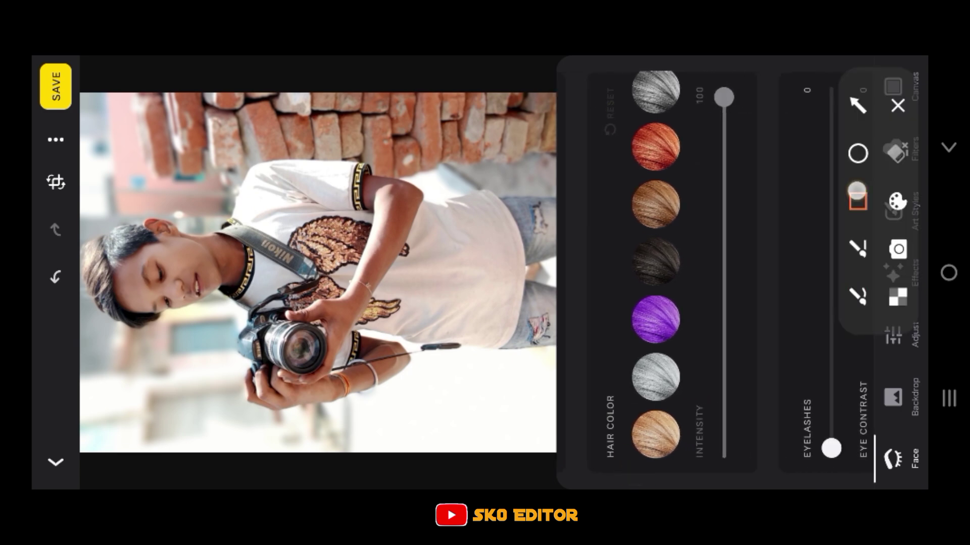
left_click_drag(621, 465, 698, 58)
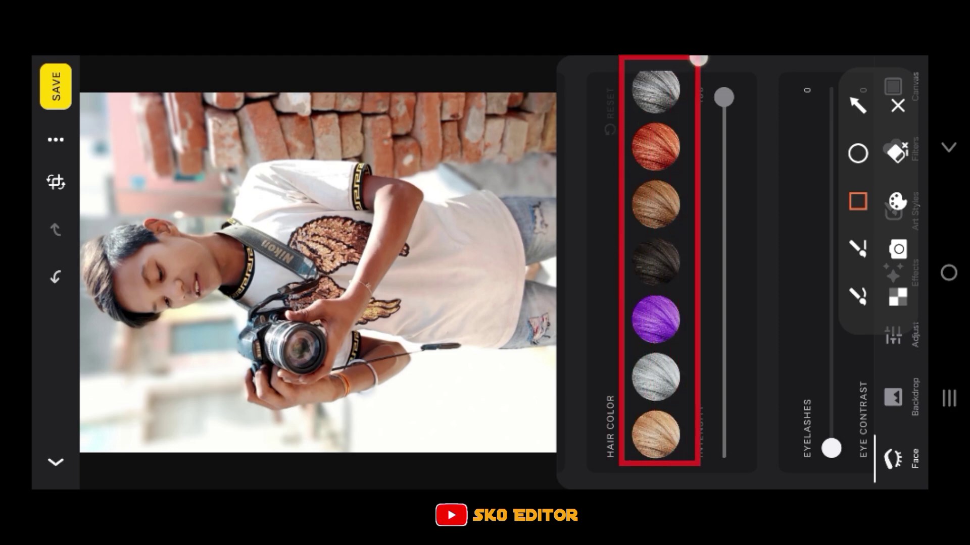
left_click(897, 105)
Step: Colour the hair black after trying other shades, lowering its intensity to 61
left_click(655, 434)
left_click(655, 376)
left_click(655, 319)
left_click(655, 262)
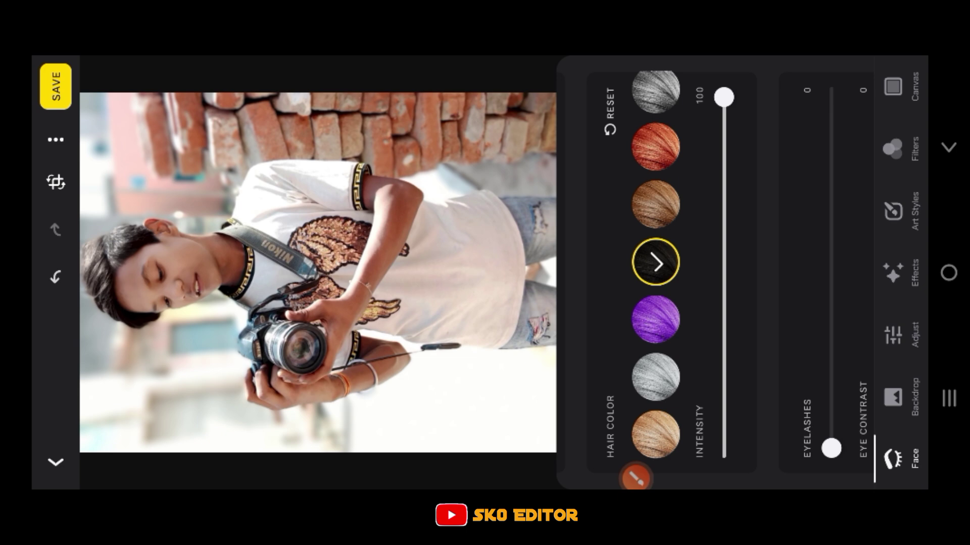
mouse_move(724, 96)
left_mouse_down()
mouse_move(727, 113)
mouse_move(723, 97)
left_mouse_up()
mouse_move(726, 100)
left_mouse_down()
mouse_move(760, 332)
mouse_move(765, 233)
left_mouse_up()
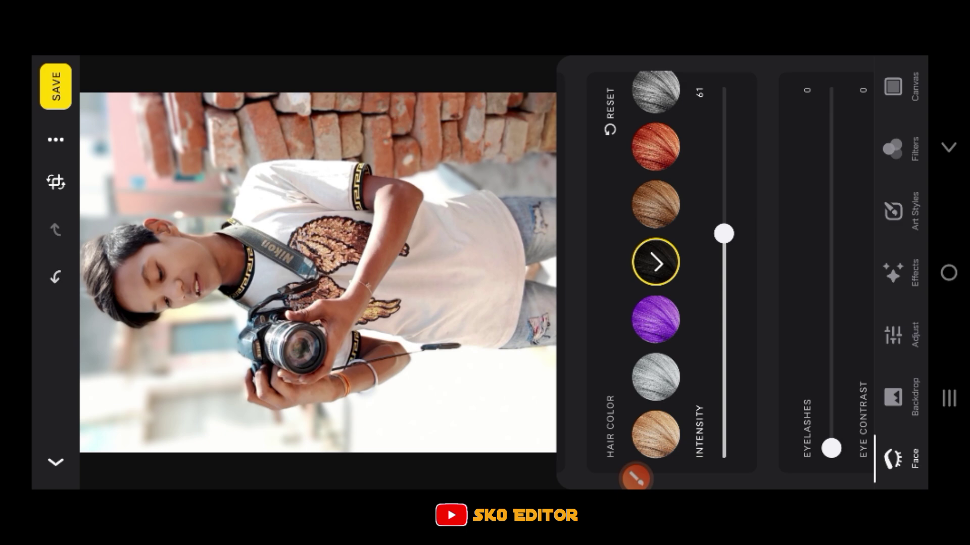
left_click_drag(791, 143, 578, 93)
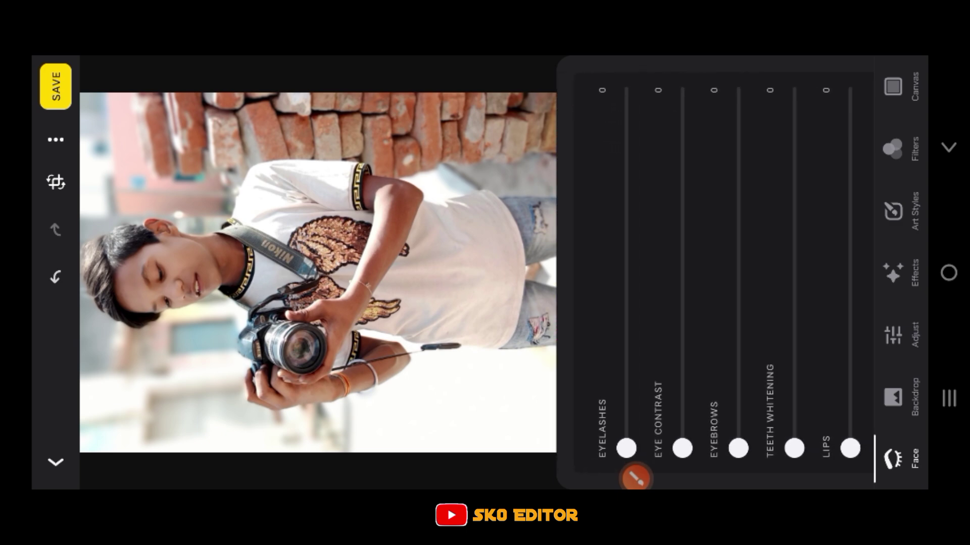
Step: Raise eyelashes, eye contrast, eyebrows, teeth whitening and lips each to 10
left_click(635, 476)
left_click(855, 200)
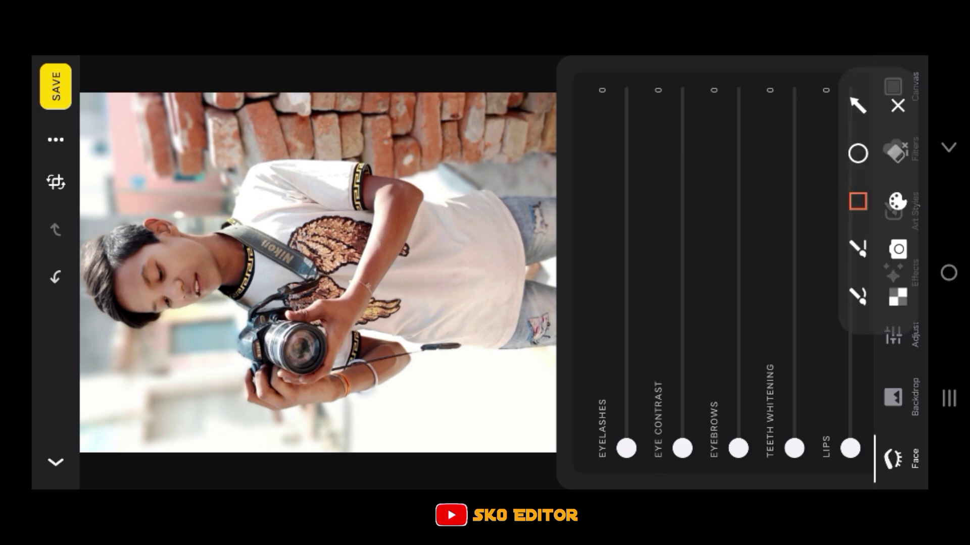
mouse_move(582, 459)
left_mouse_down()
mouse_move(640, 267)
mouse_move(785, 136)
mouse_move(871, 107)
mouse_move(859, 64)
left_mouse_up()
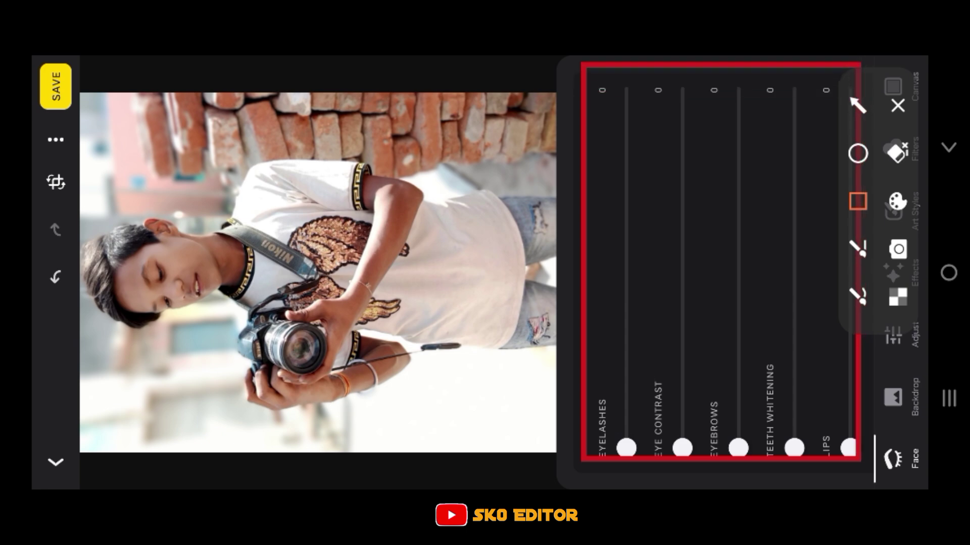
left_click(897, 106)
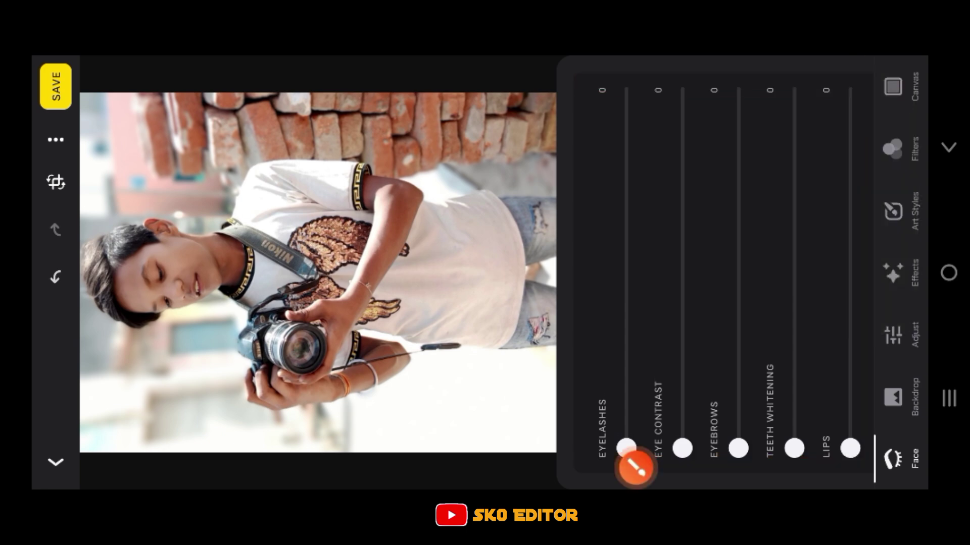
left_click_drag(636, 468, 533, 477)
left_click_drag(626, 447, 626, 95)
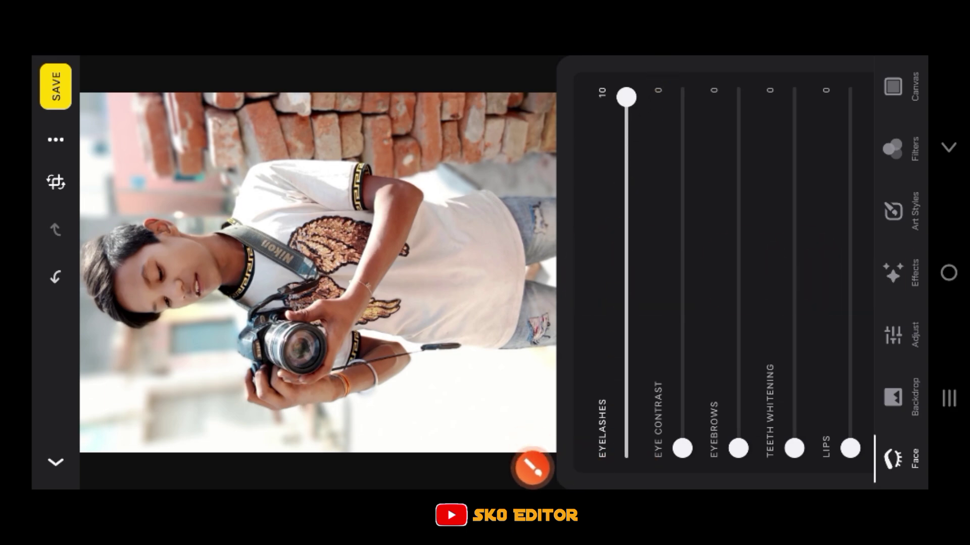
left_click_drag(682, 448, 682, 96)
left_click_drag(738, 448, 752, 78)
left_click_drag(795, 447, 794, 95)
left_click_drag(850, 448, 850, 96)
Step: Bring up the Backdrop blur settings: Deep bokeh mode, blur 3, focus size 23
left_click(532, 477)
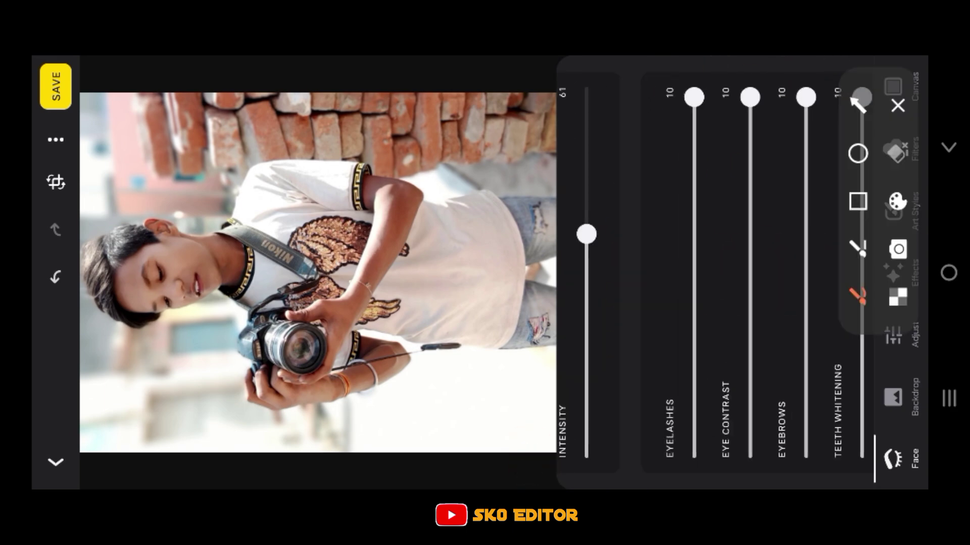
left_click(857, 103)
left_click_drag(758, 362, 893, 397)
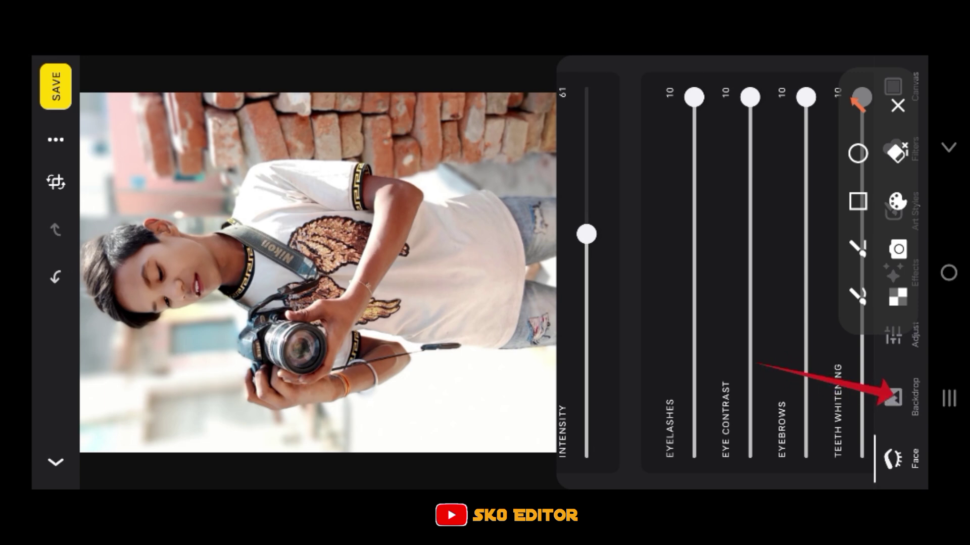
left_click(897, 105)
left_click(903, 383)
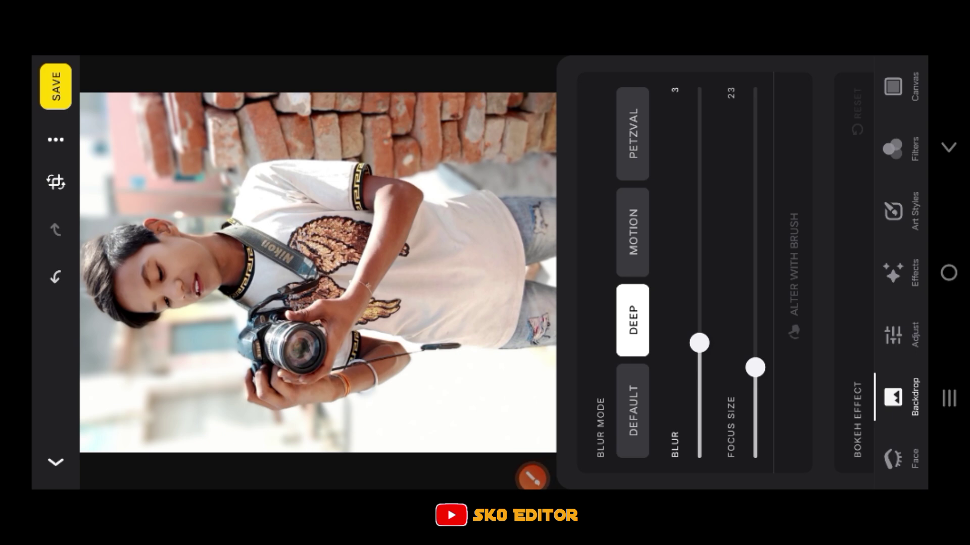
Step: Add a bokeh light-spot effect, cycling through styles and settling on the fourth at intensity 100
scroll(717, 273, "down", 2)
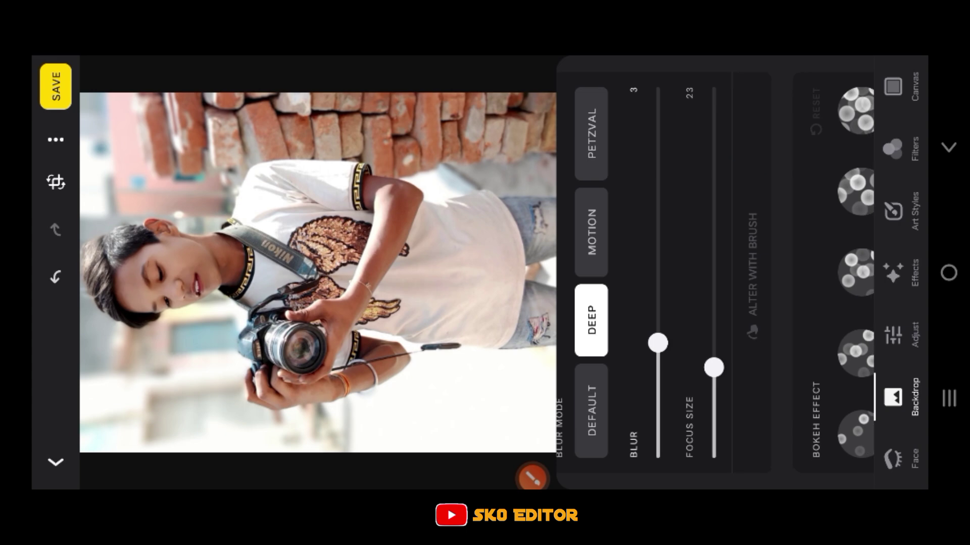
left_click(531, 478)
left_click_drag(121, 150, 195, 153)
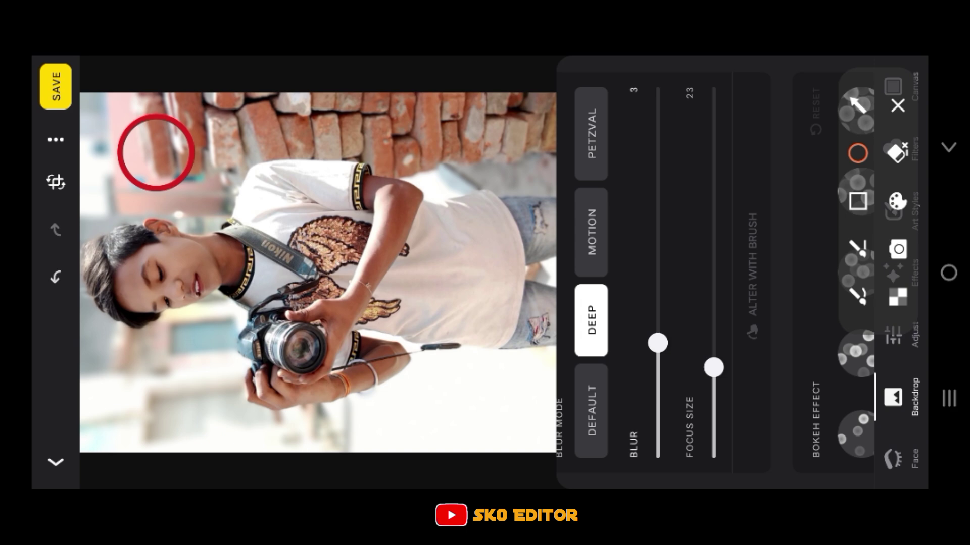
left_click(898, 105)
left_click_drag(758, 273, 661, 272)
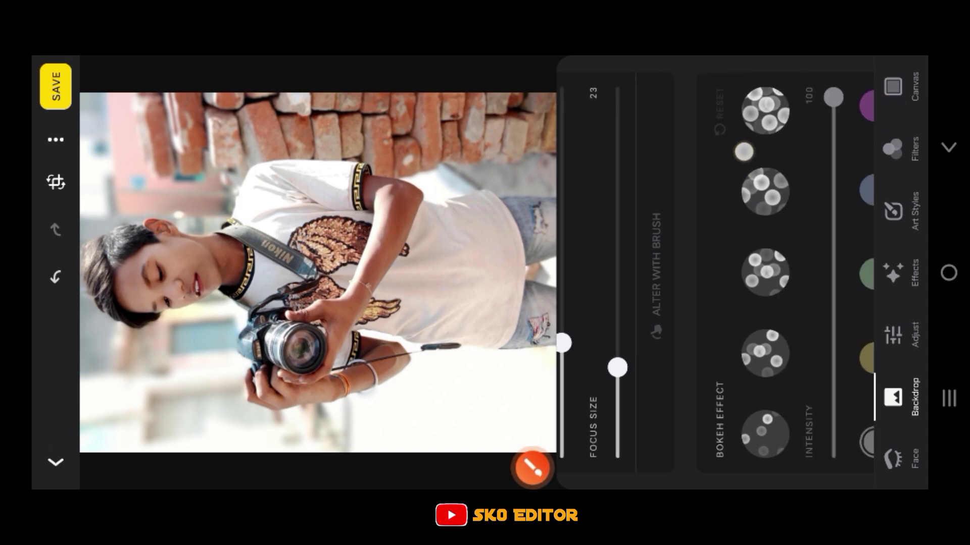
left_click(765, 434)
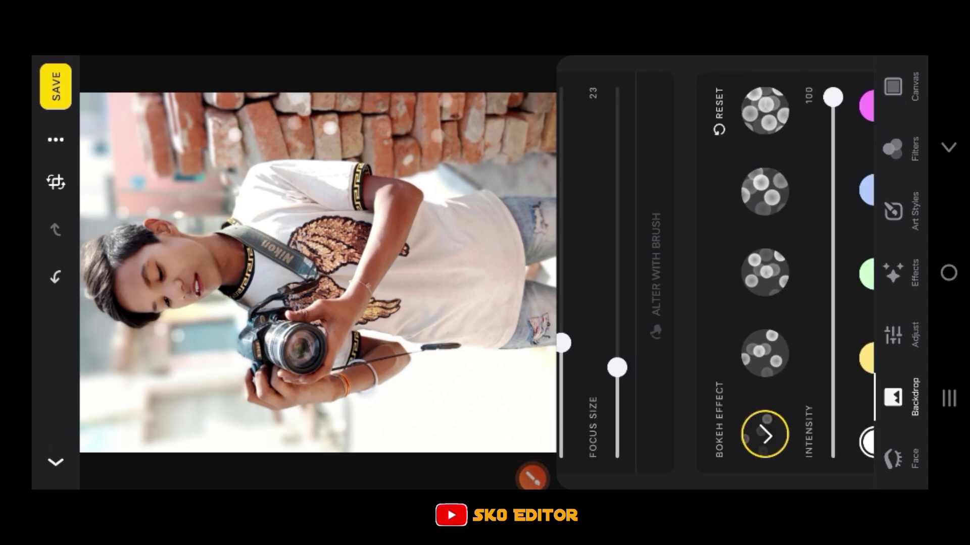
left_click_drag(736, 211, 680, 211)
mouse_move(778, 97)
left_mouse_down()
mouse_move(778, 243)
mouse_move(772, 63)
left_mouse_up()
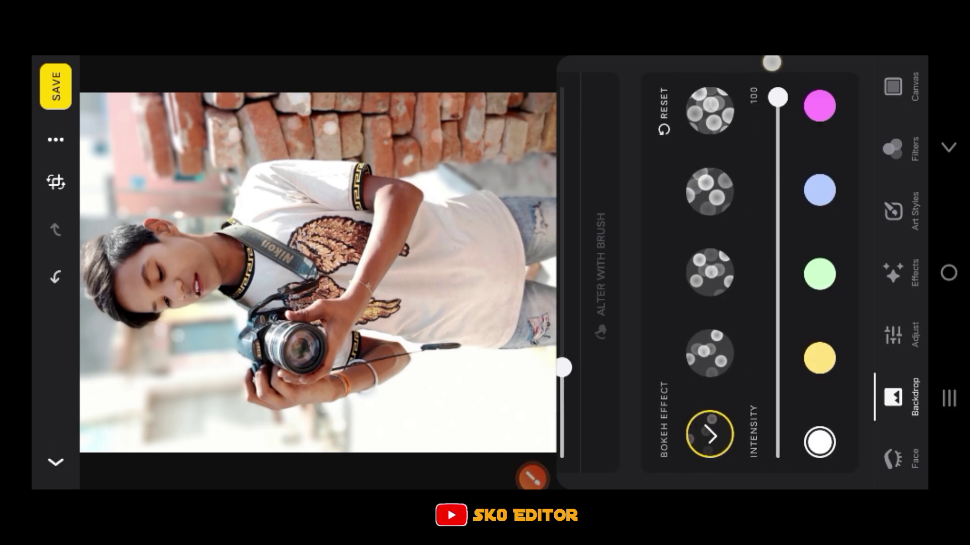
left_click(710, 192)
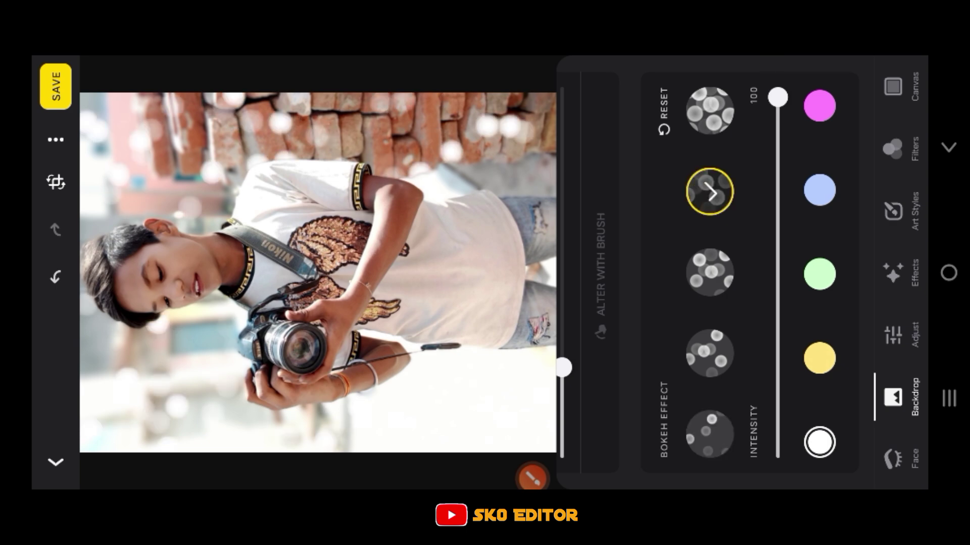
left_click(709, 111)
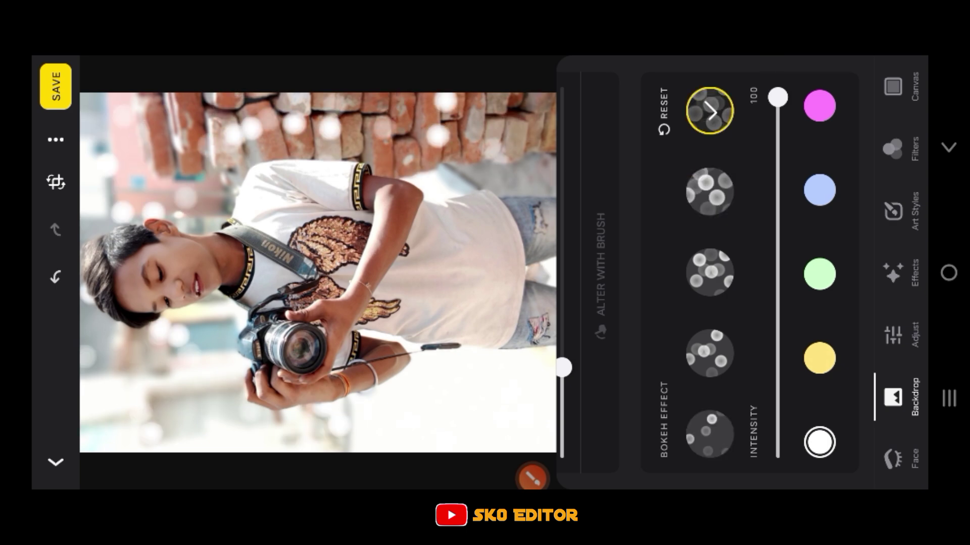
left_click(709, 273)
left_click(710, 353)
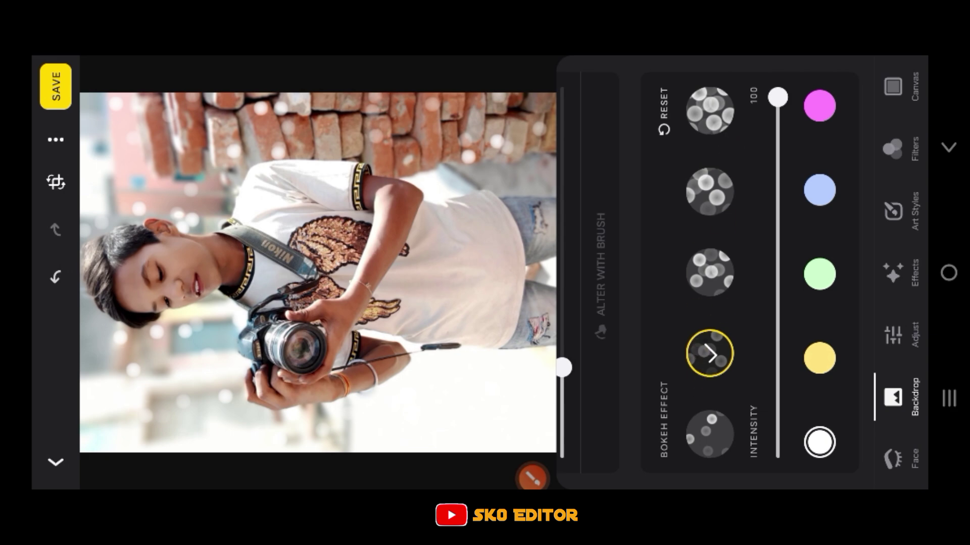
Step: Try yellow, green, light blue and pink bokeh tints before returning the spots to white
left_click_drag(828, 331, 800, 309)
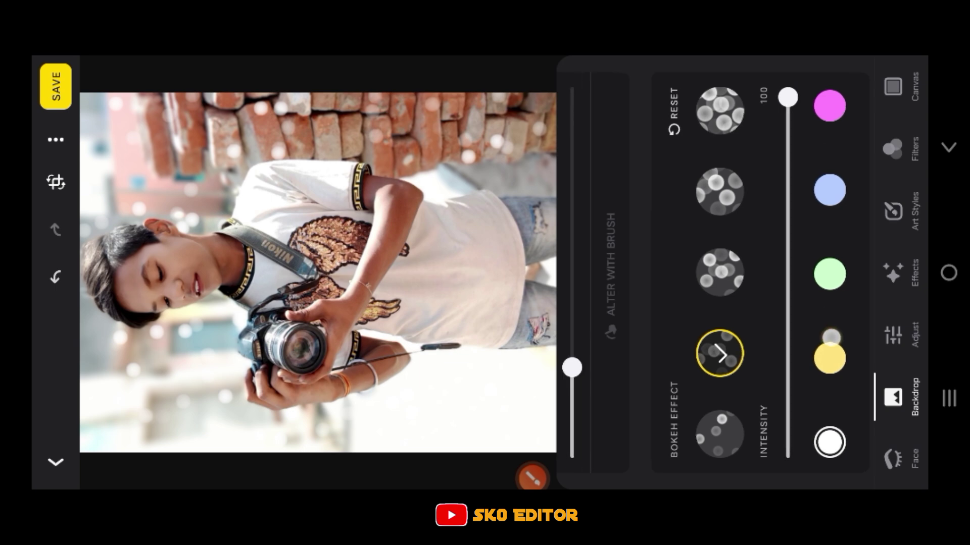
left_click(800, 358)
left_click(800, 275)
left_click(800, 189)
left_click(800, 106)
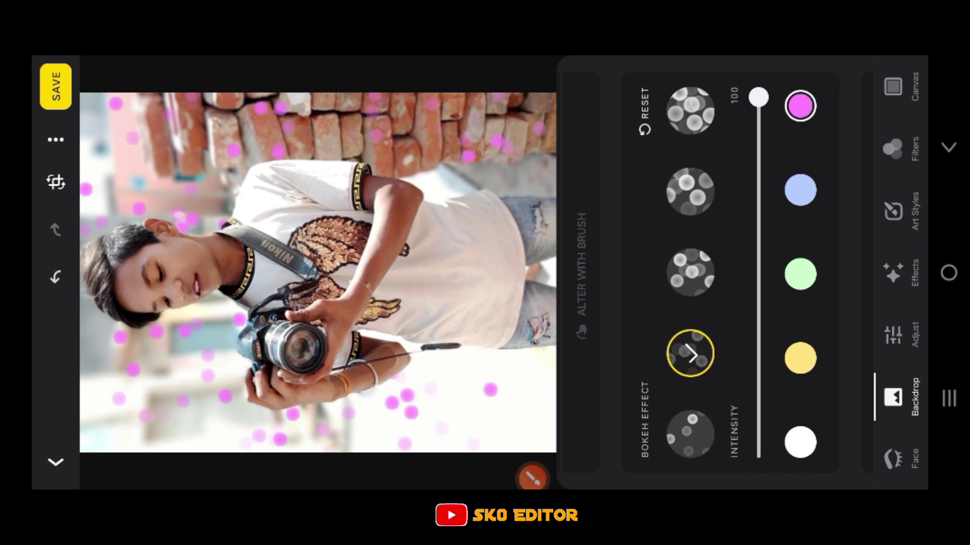
left_click(800, 442)
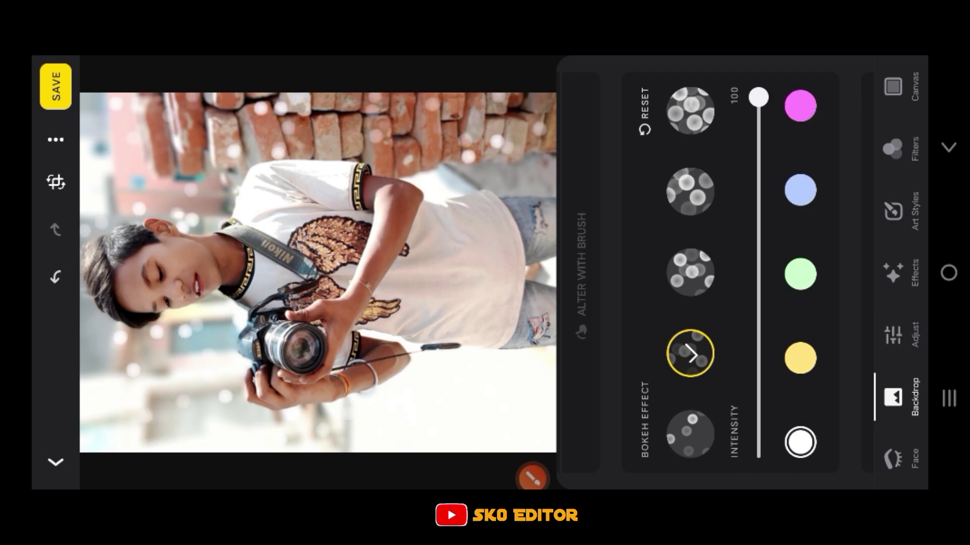
left_click_drag(548, 369, 559, 369)
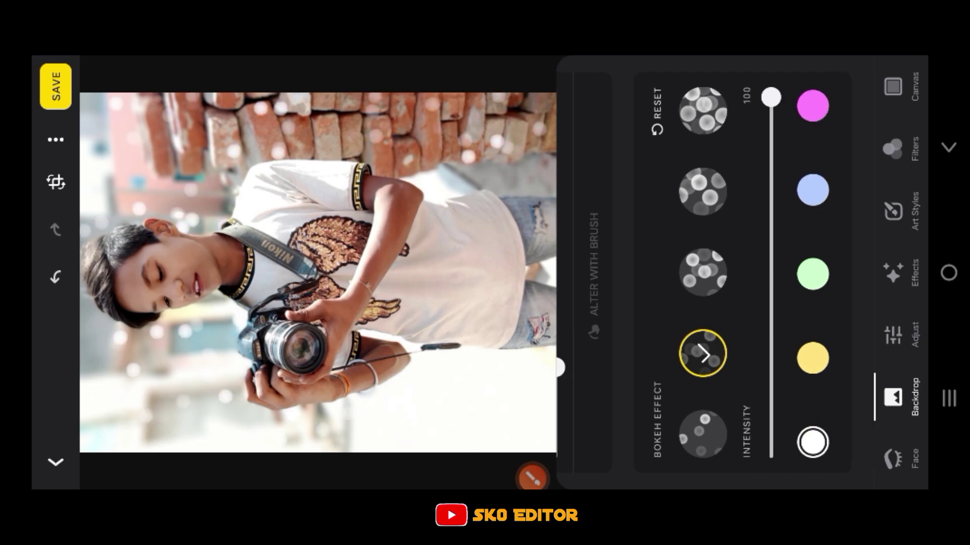
left_click_drag(805, 113, 616, 103)
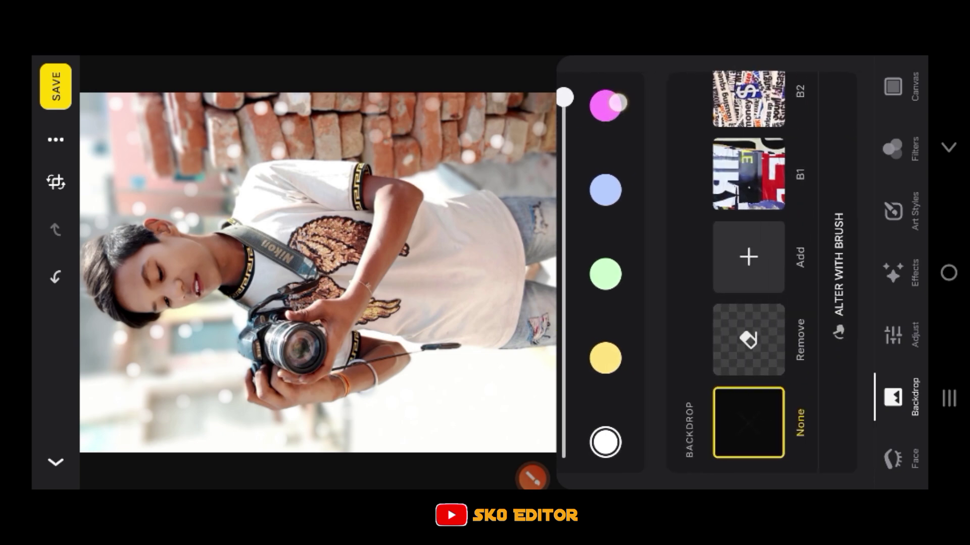
left_click(532, 477)
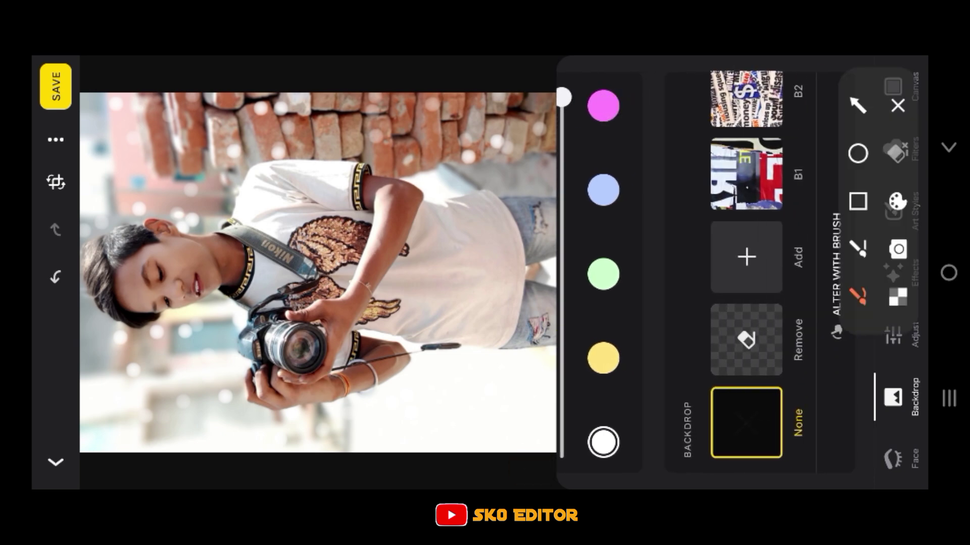
left_click(857, 201)
left_click_drag(683, 462, 817, 61)
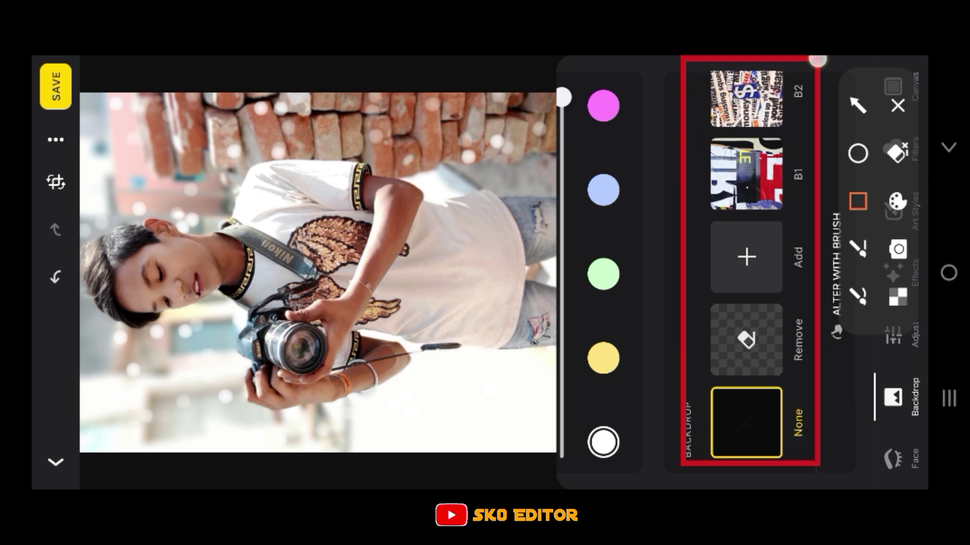
left_click(897, 105)
left_click(532, 477)
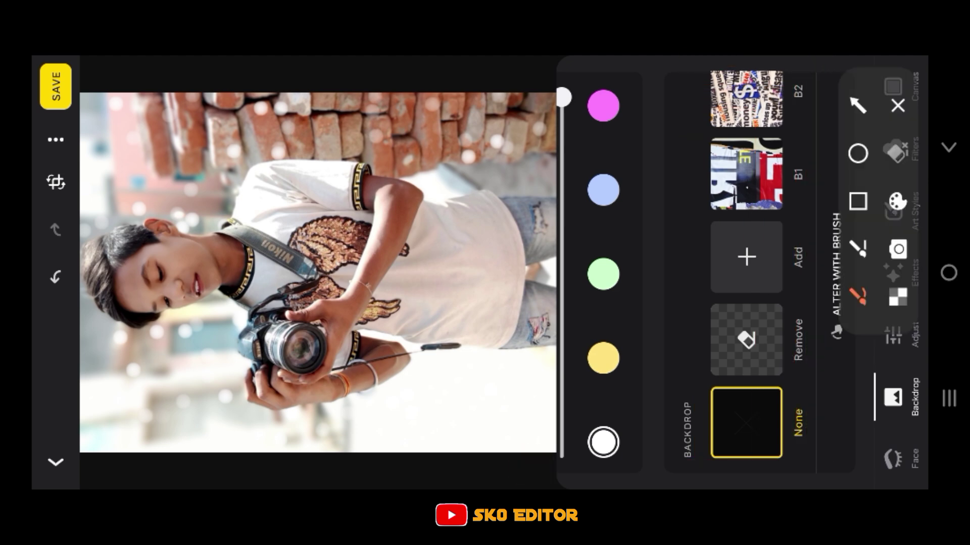
left_click_drag(695, 298, 689, 281)
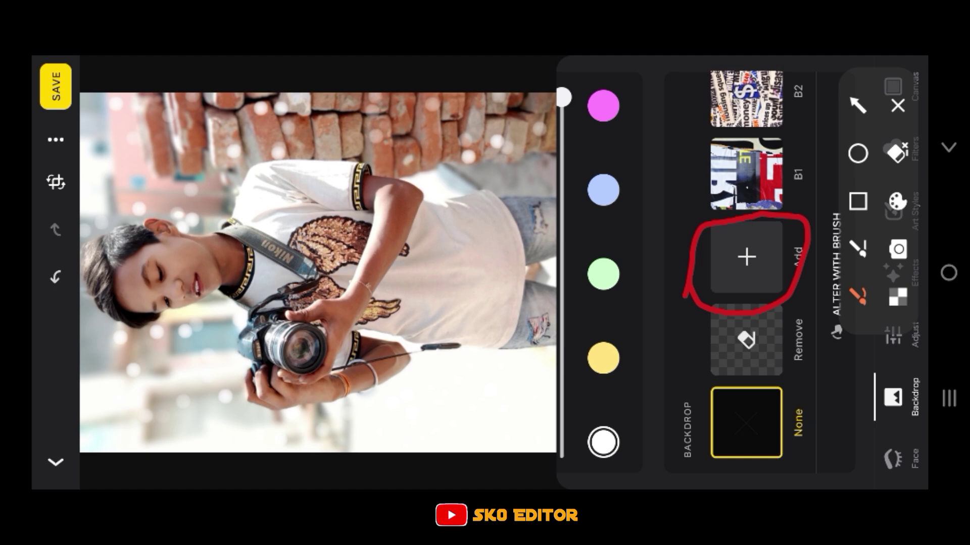
left_click(898, 105)
mouse_move(819, 126)
left_mouse_down()
mouse_move(819, 341)
mouse_move(762, 217)
left_mouse_up()
left_click(746, 354)
left_click(746, 267)
Step: Try the B12 and pink B13 backdrops, then apply the purple butterfly B22 backdrop
left_click_drag(745, 152, 746, 373)
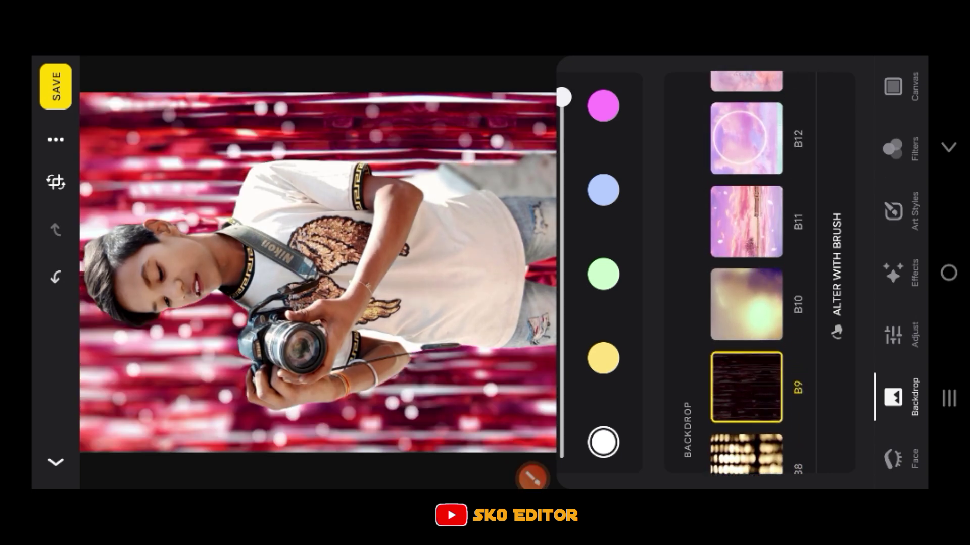
left_click_drag(765, 254, 779, 271)
left_click(746, 338)
left_click(746, 257)
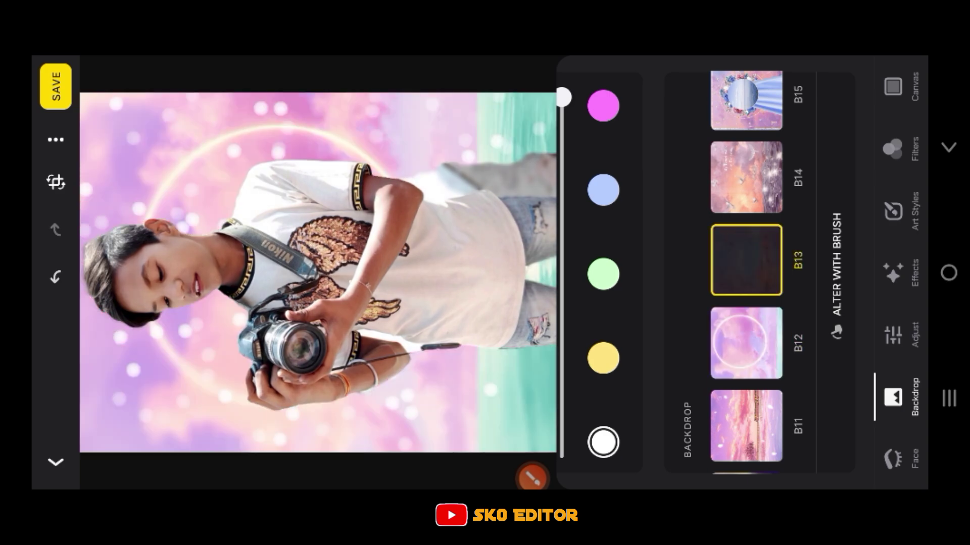
left_click_drag(776, 157, 776, 284)
left_click_drag(746, 151, 746, 384)
left_click(746, 278)
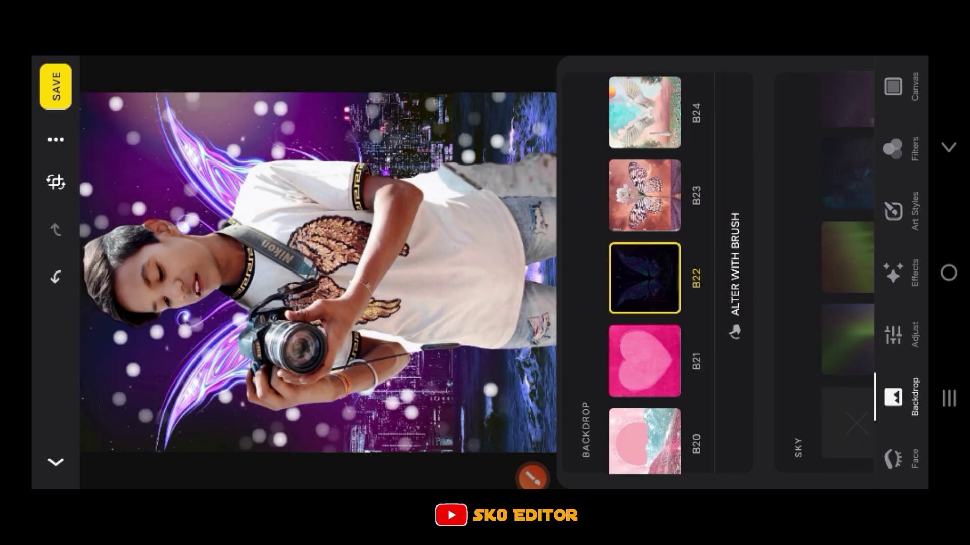
Step: Try the B24 flower and B25 backdrops, then apply the black-hole B39 backdrop
left_click_drag(645, 151, 645, 318)
left_click(645, 277)
left_click(645, 195)
left_click_drag(645, 152, 645, 238)
left_click_drag(645, 127, 645, 404)
left_click(645, 212)
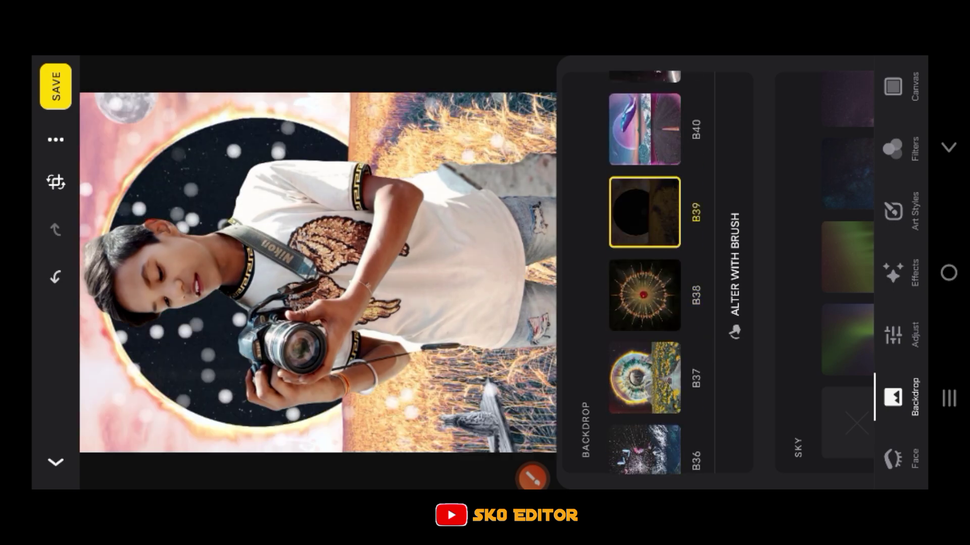
Step: Try B41, B42 and the red-planet B50 space backdrop, then apply a comic city scene
left_click_drag(645, 127, 645, 354)
left_click(645, 275)
left_click(645, 212)
left_click_drag(645, 126, 644, 404)
left_click(644, 266)
left_click(644, 350)
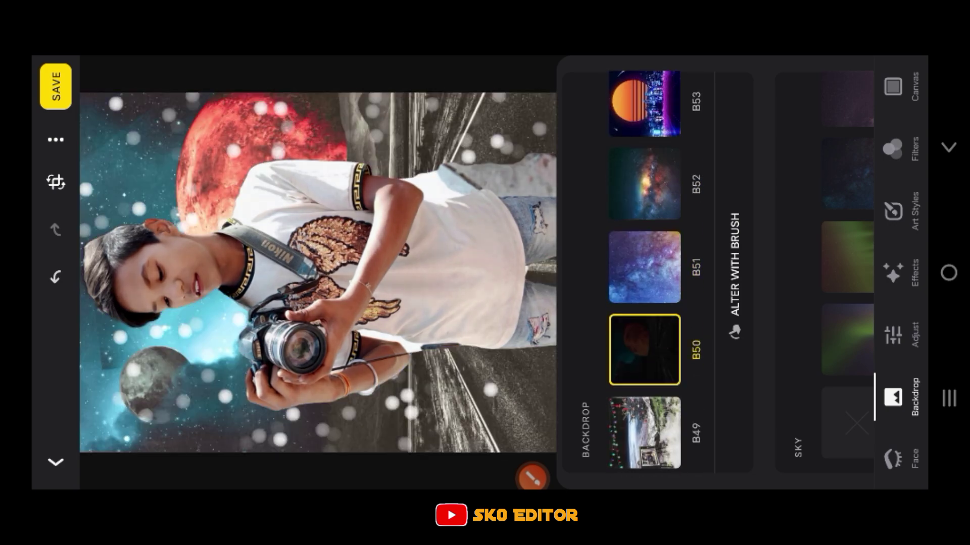
left_click_drag(645, 126, 645, 228)
left_click(645, 201)
left_click(645, 400)
left_click(645, 191)
Step: Try further backdrops including pastel B98 and pink marble B99, ending on the orange-purple nebula
mouse_move(645, 126)
left_mouse_down()
mouse_move(645, 353)
mouse_move(686, 89)
left_mouse_up()
left_click(644, 430)
left_click(644, 266)
left_click_drag(645, 126, 645, 404)
left_click(645, 195)
left_click(645, 349)
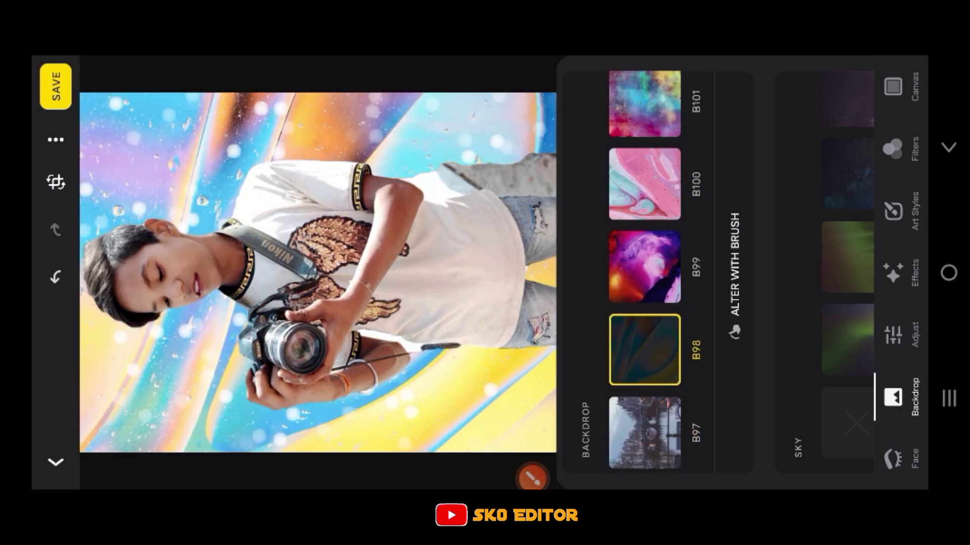
left_click(645, 270)
mouse_move(645, 116)
left_mouse_down()
mouse_move(644, 450)
mouse_move(645, 126)
left_mouse_up()
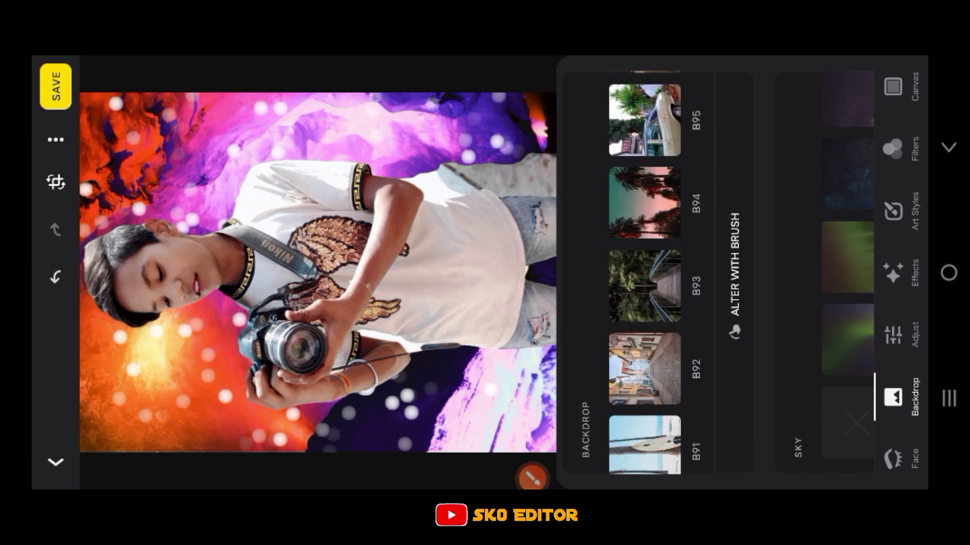
Step: Scroll the backdrop list back to the Add tile to start a custom backdrop
left_click_drag(645, 429, 645, 126)
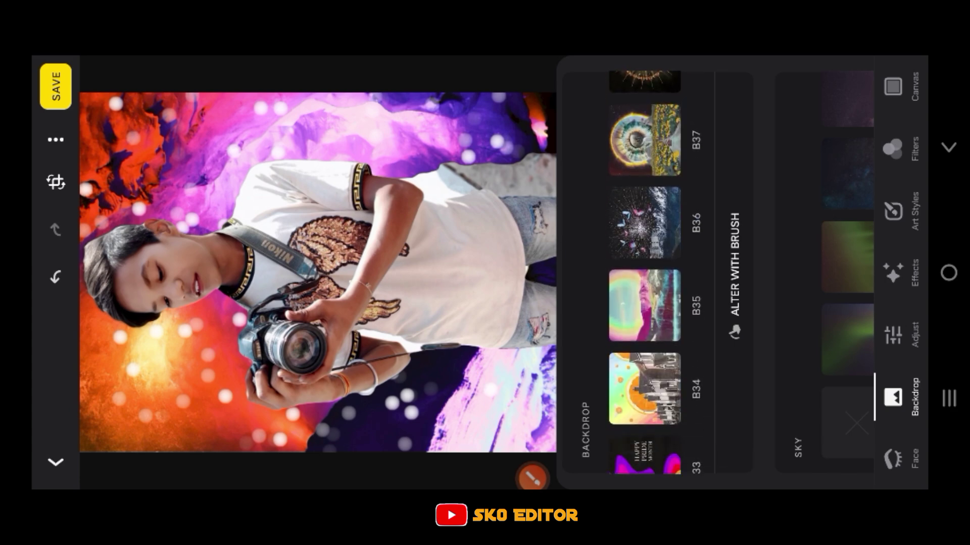
left_click_drag(645, 429, 666, 164)
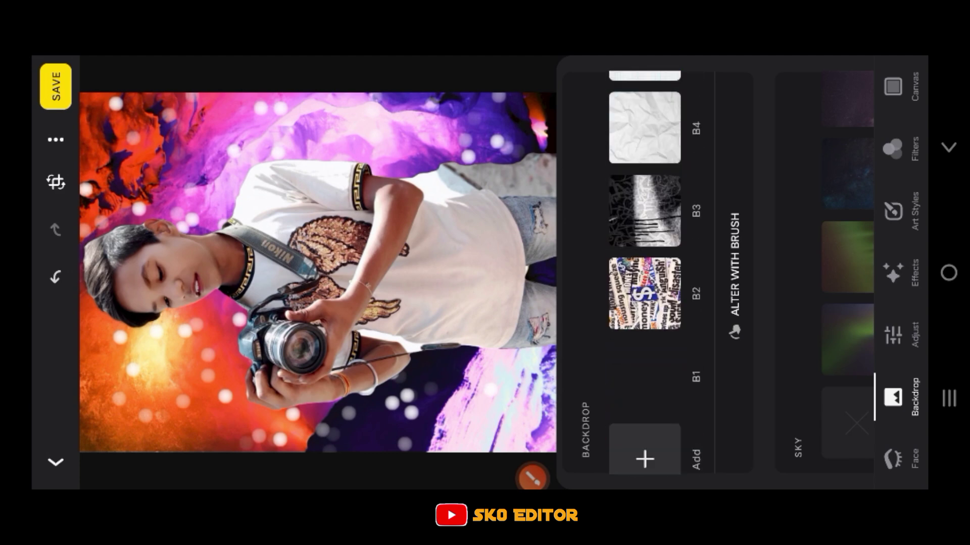
left_click_drag(671, 288, 778, 222)
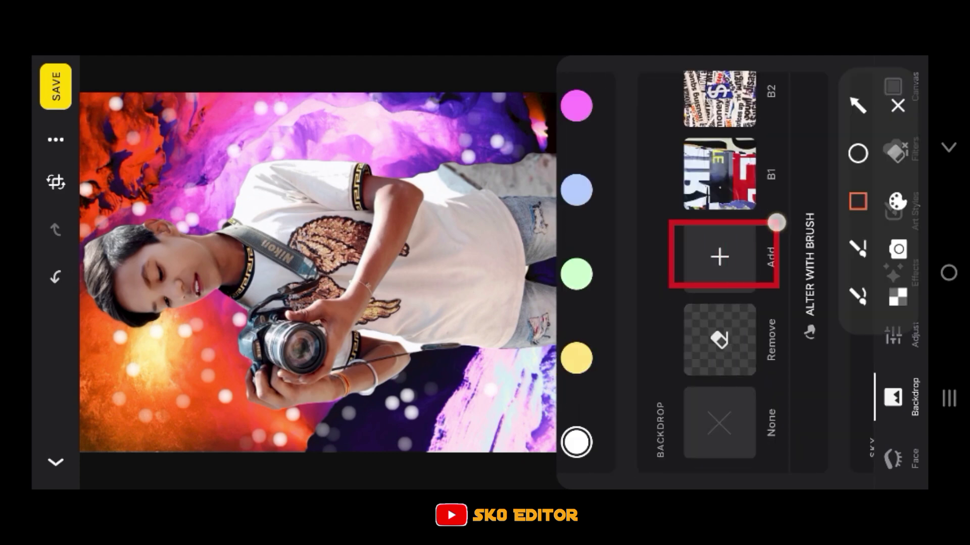
left_click(897, 106)
Step: Add the green bokeh photo from the gallery as a custom backdrop
left_click(719, 258)
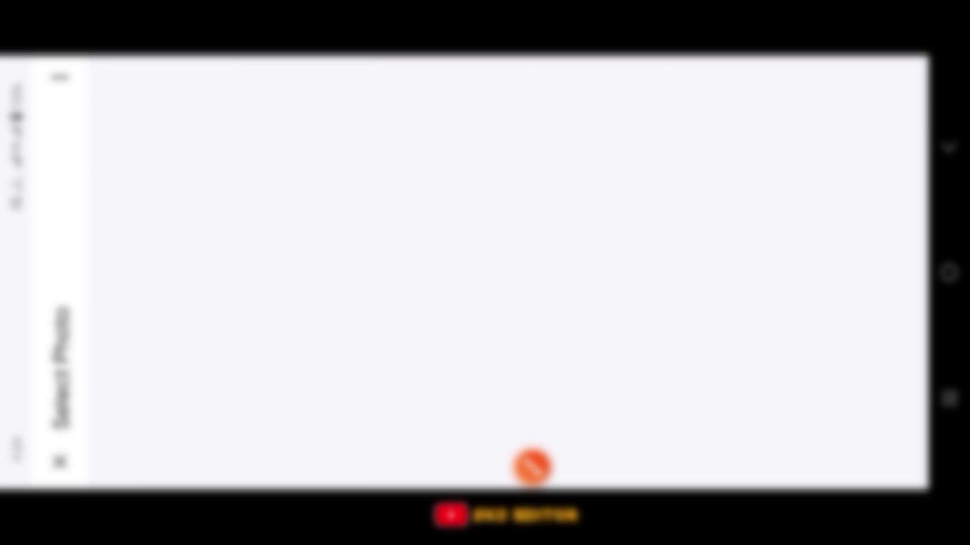
scroll(530, 464, "right", 5)
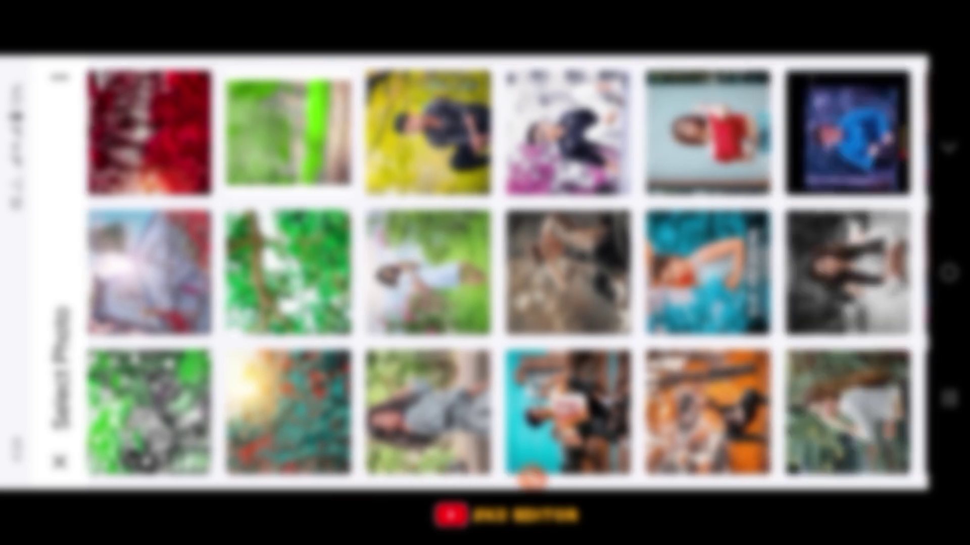
scroll(530, 464, "left", 5)
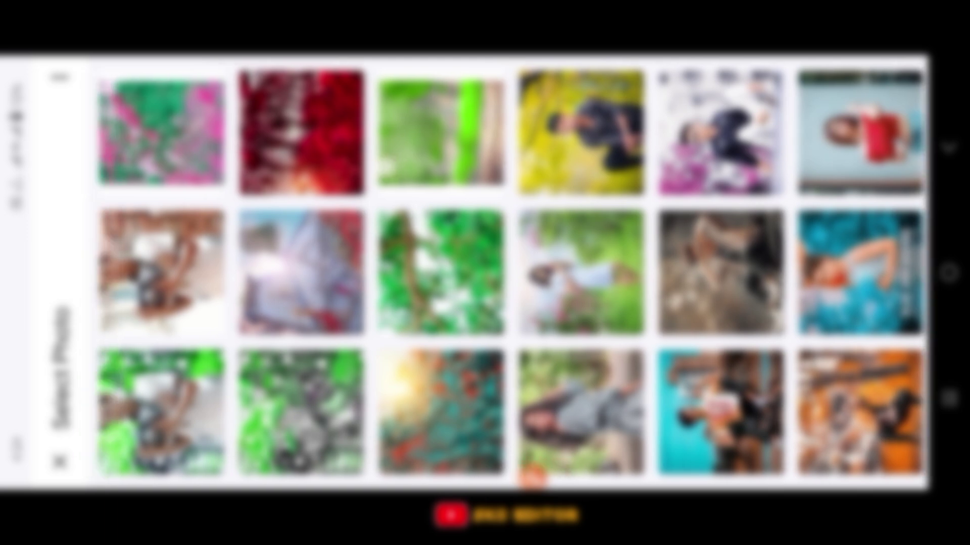
left_click(320, 420)
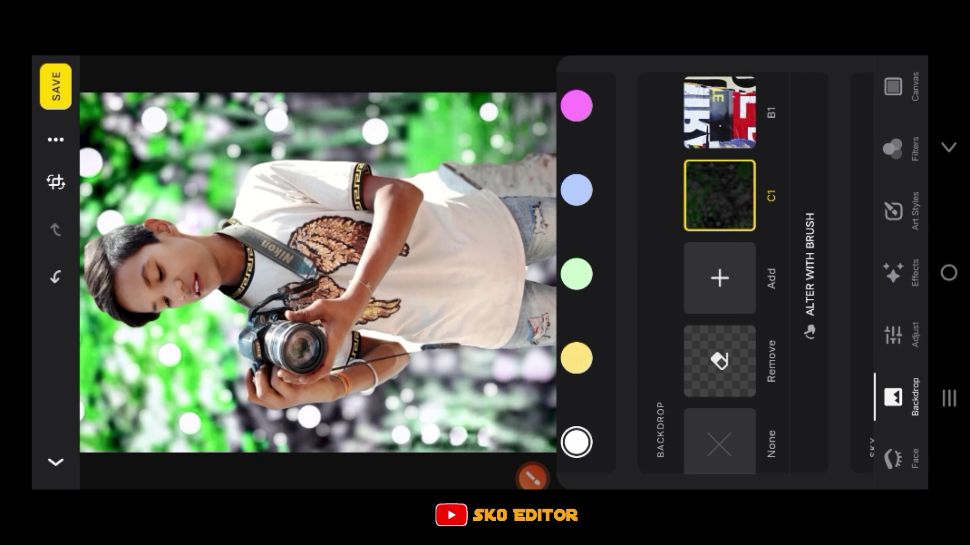
Step: Add a red bokeh photo and another gallery photo as backdrops, keeping the green one applied
left_click(722, 272)
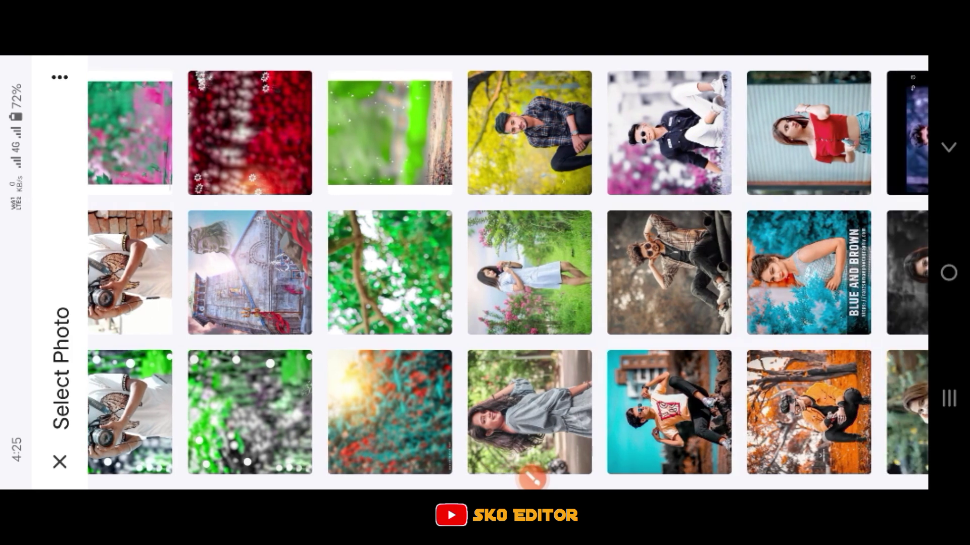
left_click(250, 133)
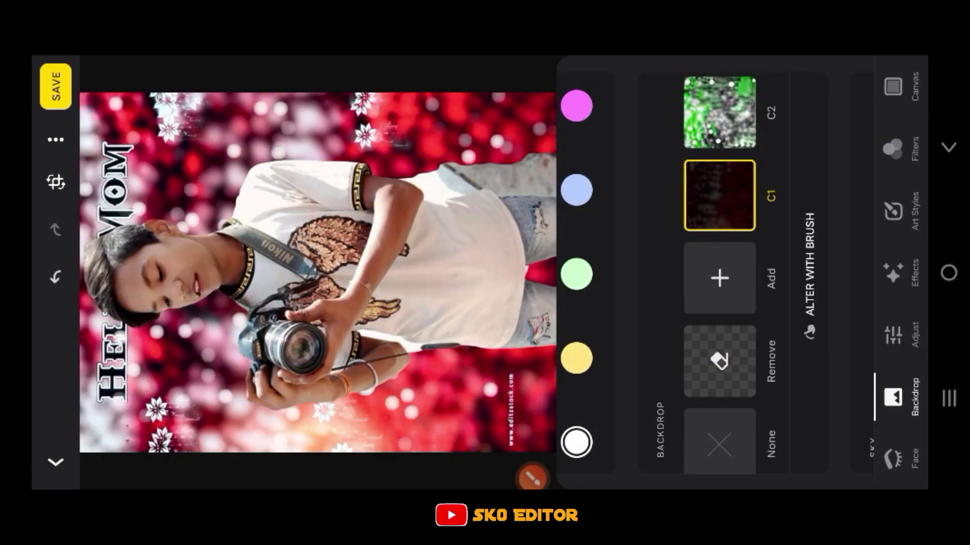
left_click(719, 278)
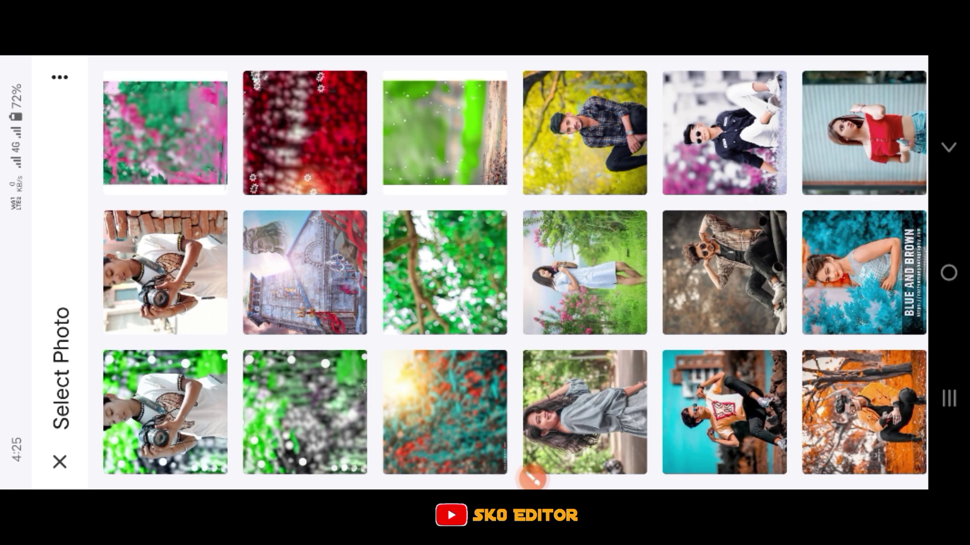
left_click(165, 133)
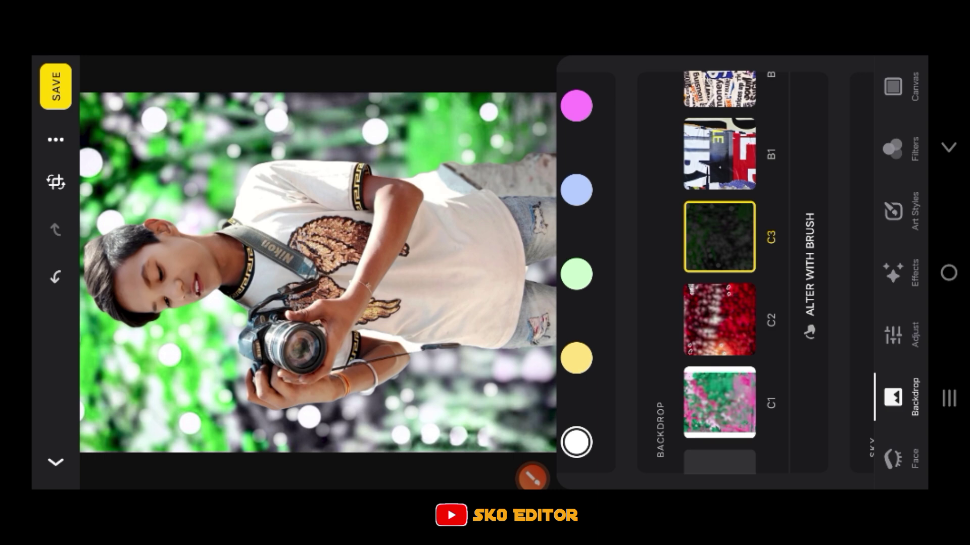
left_click(893, 457)
left_click(527, 477)
left_click(858, 105)
Step: Run Auto Adjust, giving white balance 100 and exposure 3, and review the General sliders
left_click_drag(739, 315, 820, 329)
left_click(887, 339)
left_click(892, 339)
left_click(639, 273)
left_click_drag(813, 141, 656, 139)
mouse_move(749, 149)
left_mouse_down()
mouse_move(682, 147)
mouse_move(748, 149)
left_mouse_up()
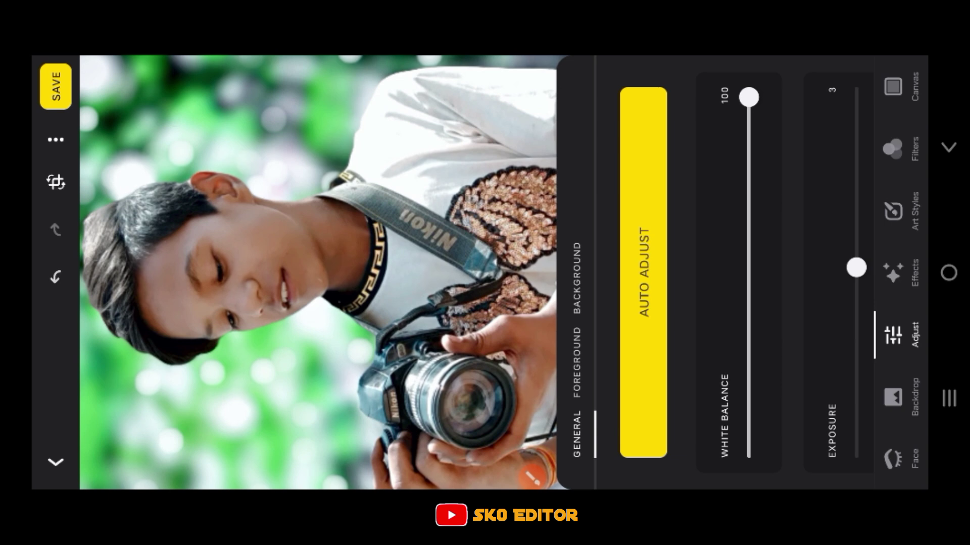
scroll(737, 273, "right", 5)
Step: Scroll the Adjust list past Temperature, Tint, Shadows and Highlights to Selective Color
scroll(775, 195, "right", 5)
scroll(598, 167, "right", 5)
scroll(664, 168, "right", 5)
scroll(763, 186, "right", 3)
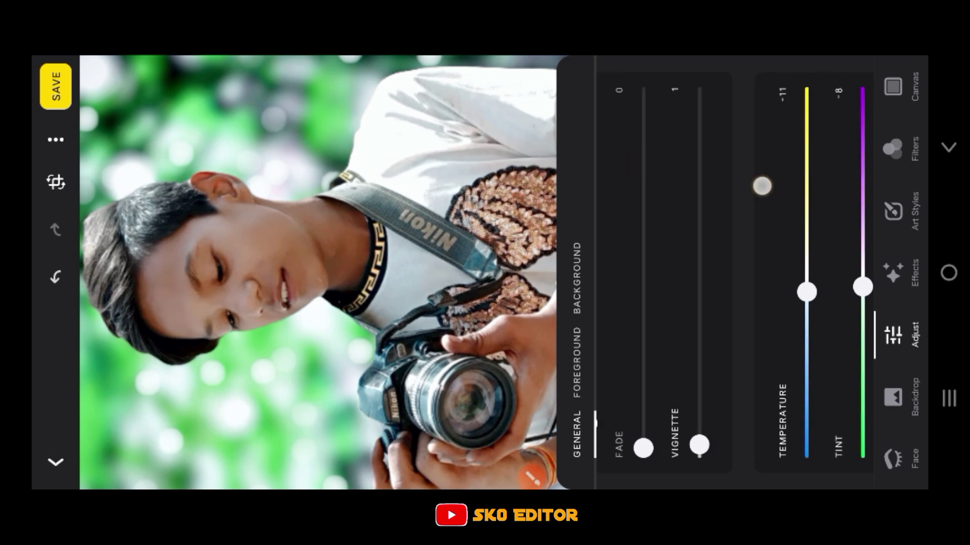
scroll(614, 164, "right", 3)
scroll(791, 184, "right", 3)
scroll(741, 184, "left", 2)
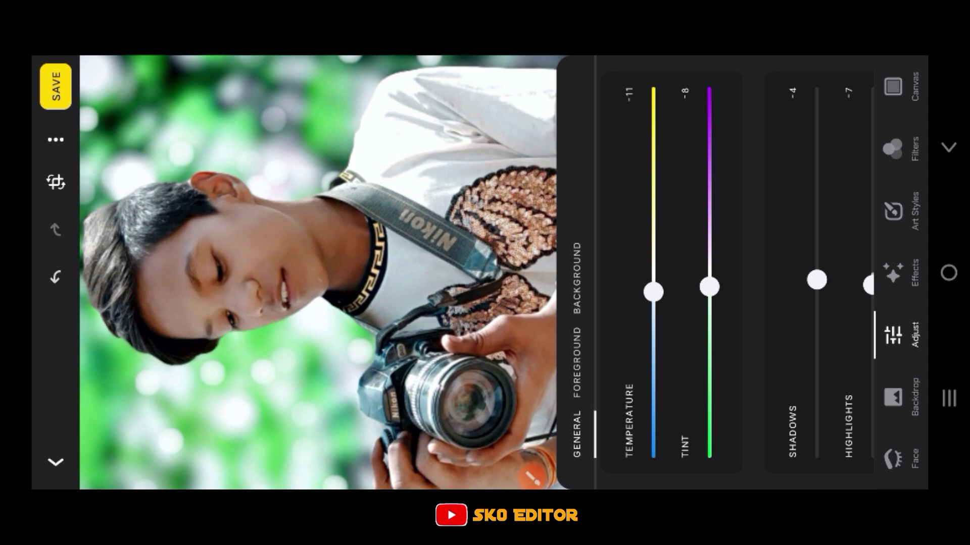
scroll(735, 273, "right", 2)
scroll(735, 273, "right", 4)
scroll(734, 273, "right", 3)
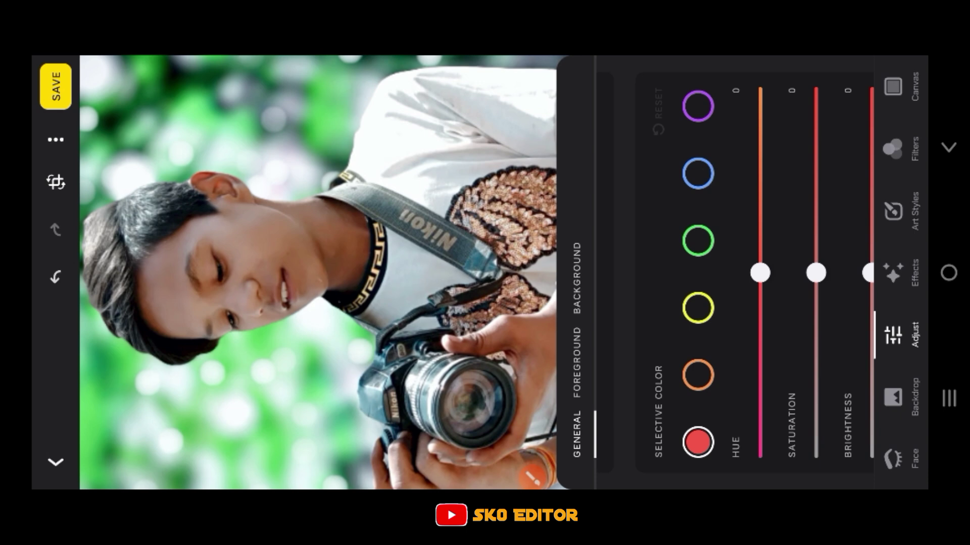
Step: Pick the orange range in Selective Color and set saturation -37 and brightness 35
left_click(530, 476)
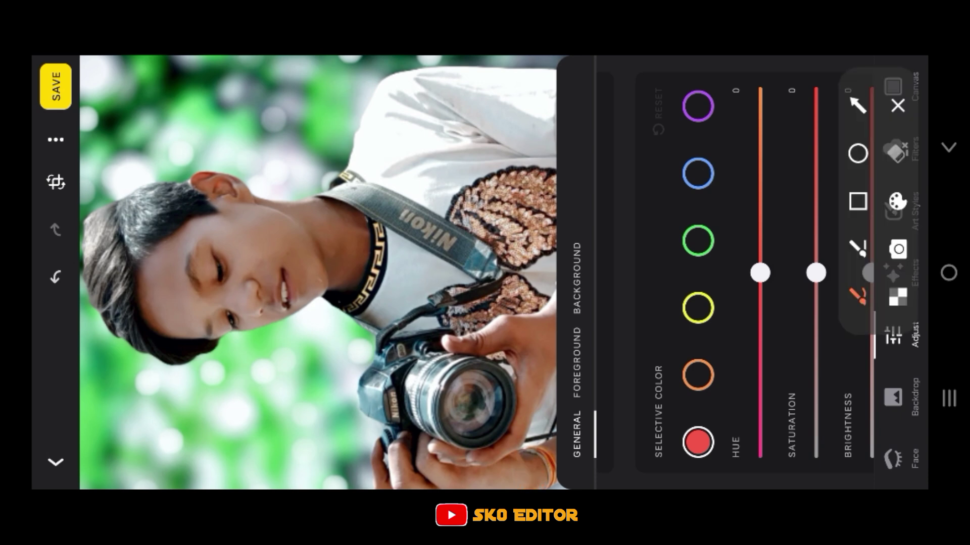
left_click_drag(654, 467, 632, 277)
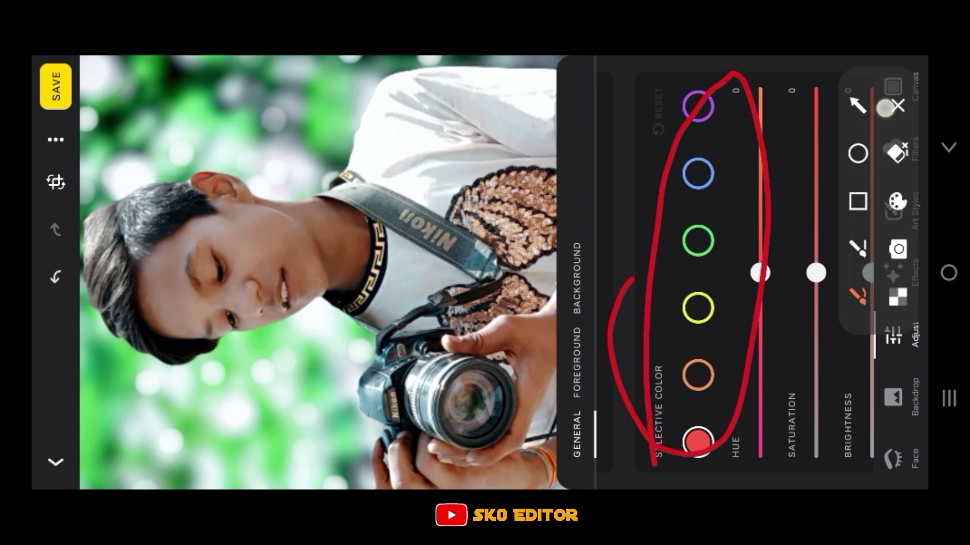
left_click(884, 107)
left_click(697, 375)
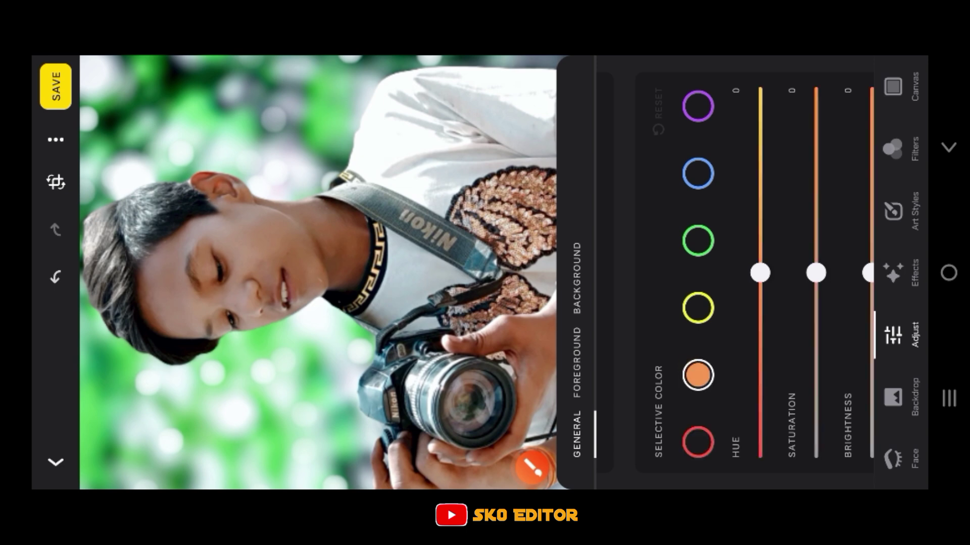
left_click_drag(796, 161, 719, 143)
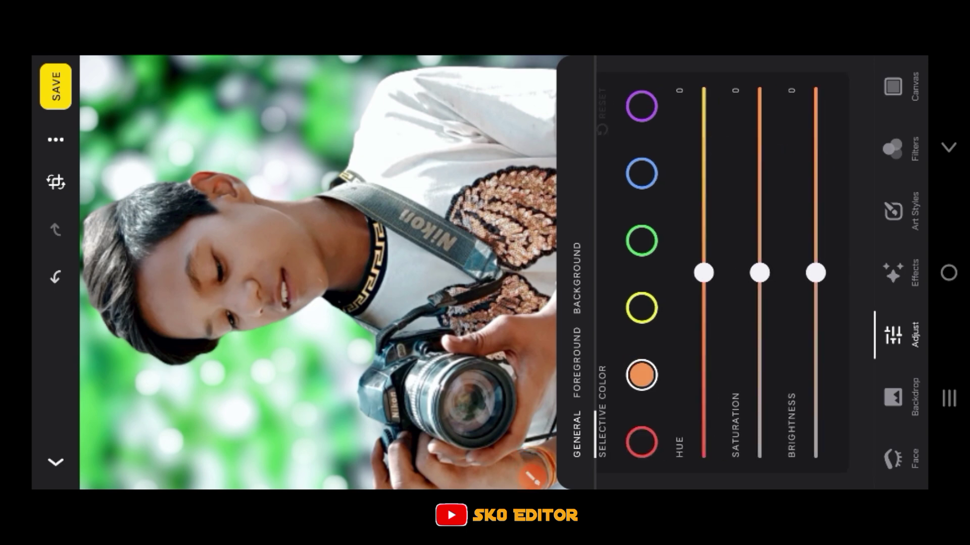
left_click(530, 474)
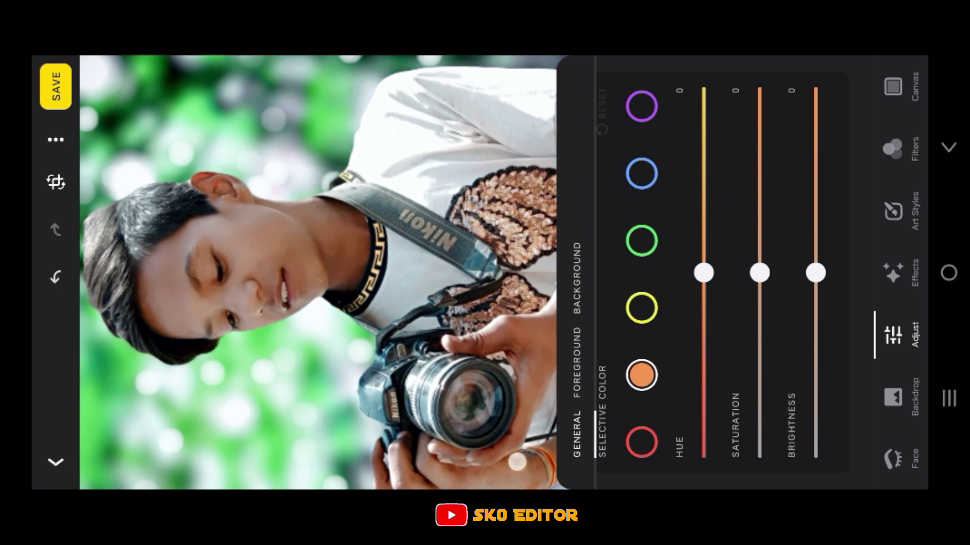
mouse_move(677, 353)
left_mouse_down()
mouse_move(714, 305)
mouse_move(741, 343)
left_mouse_up()
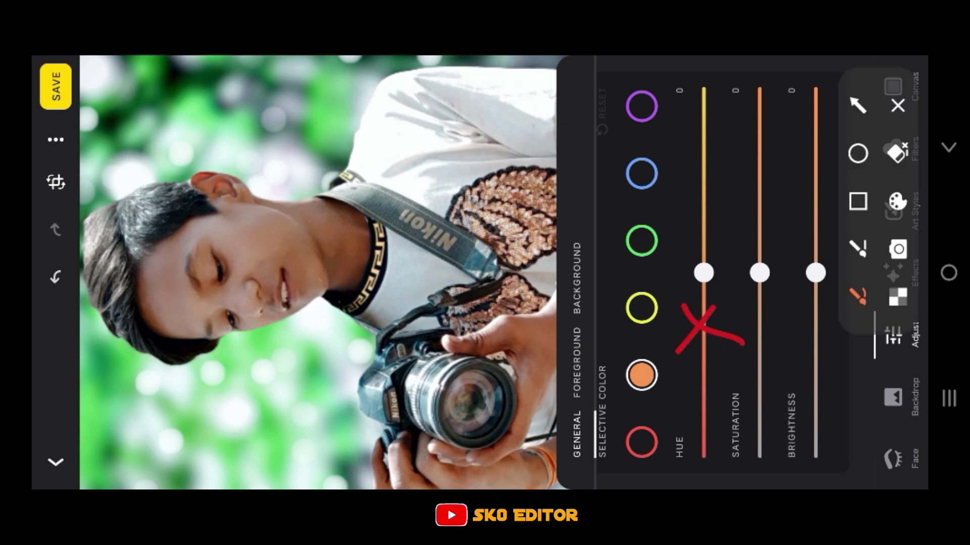
left_click(897, 106)
mouse_move(760, 265)
left_mouse_down()
mouse_move(791, 348)
mouse_move(798, 337)
left_mouse_up()
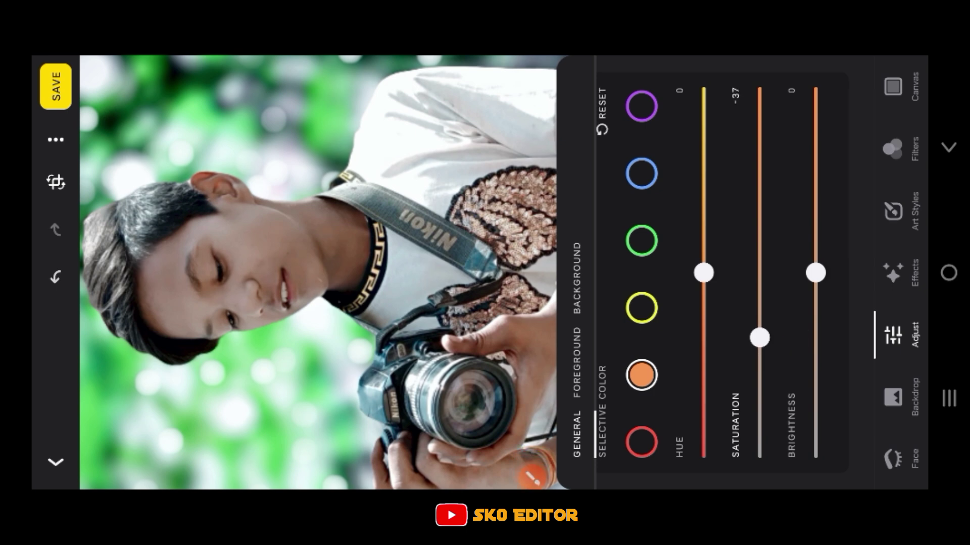
left_click_drag(838, 273, 842, 211)
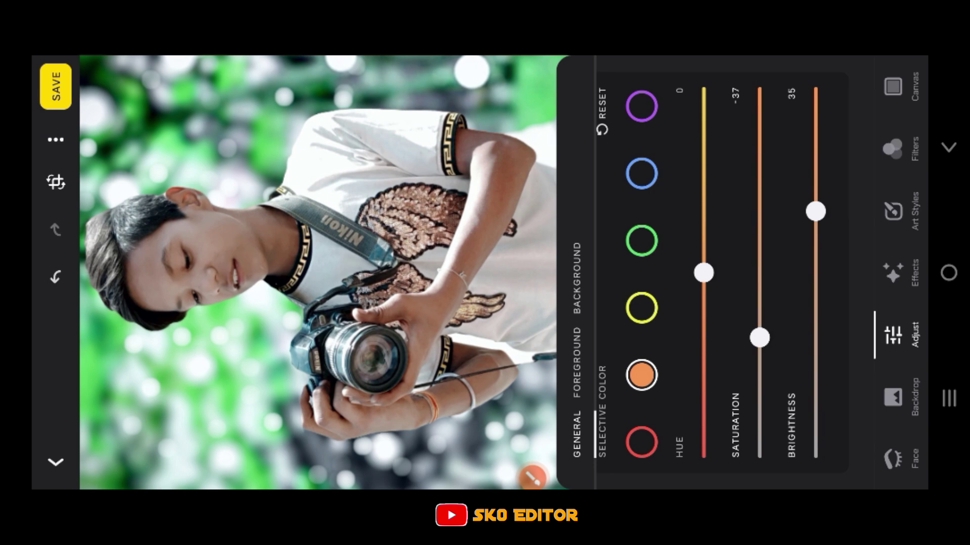
Step: Set yellow saturation to -100, then green saturation 100 and hue -100
left_click(641, 308)
left_click_drag(759, 273, 759, 448)
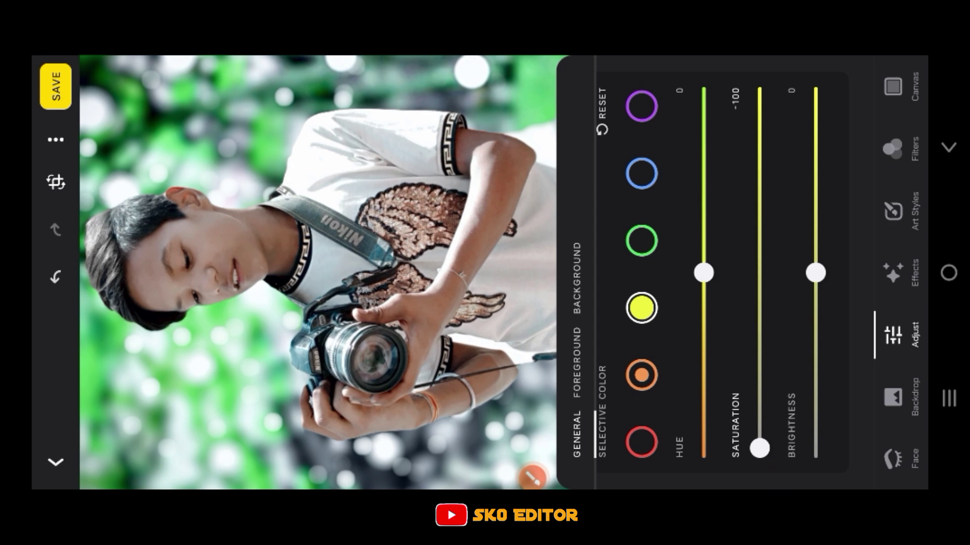
left_click(641, 240)
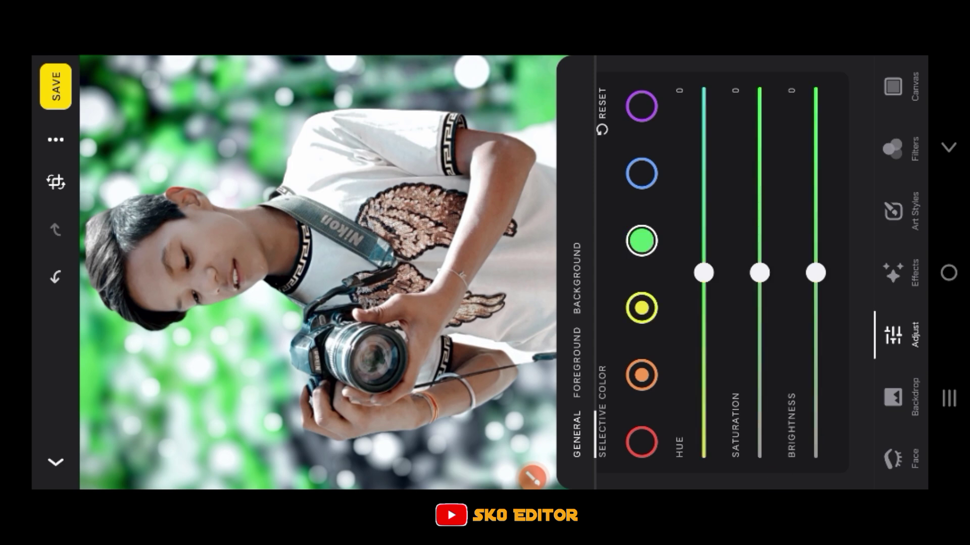
left_click_drag(786, 271, 782, 67)
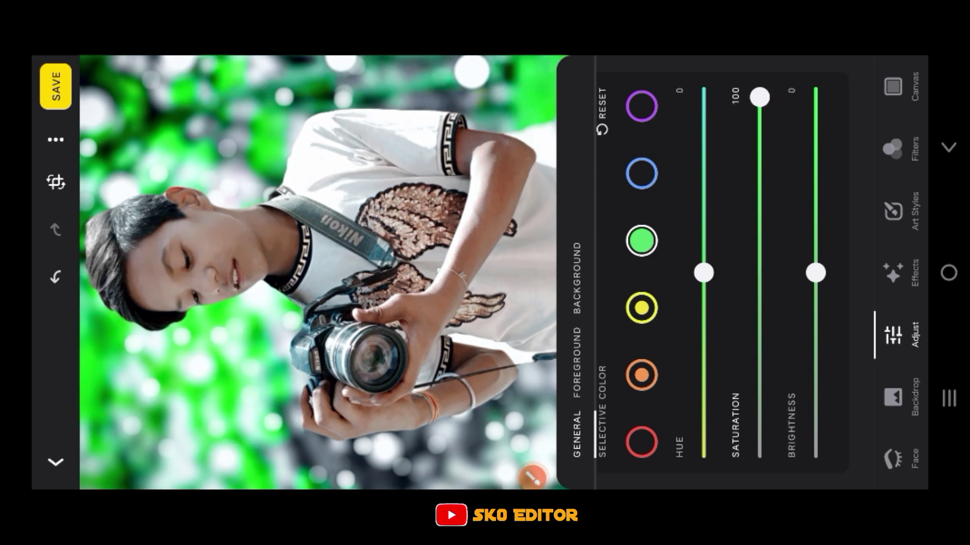
mouse_move(703, 273)
left_mouse_down()
mouse_move(707, 433)
mouse_move(700, 91)
mouse_move(745, 416)
mouse_move(762, 433)
mouse_move(779, 303)
left_mouse_up()
mouse_move(705, 303)
left_mouse_down()
mouse_move(722, 94)
mouse_move(717, 456)
left_mouse_up()
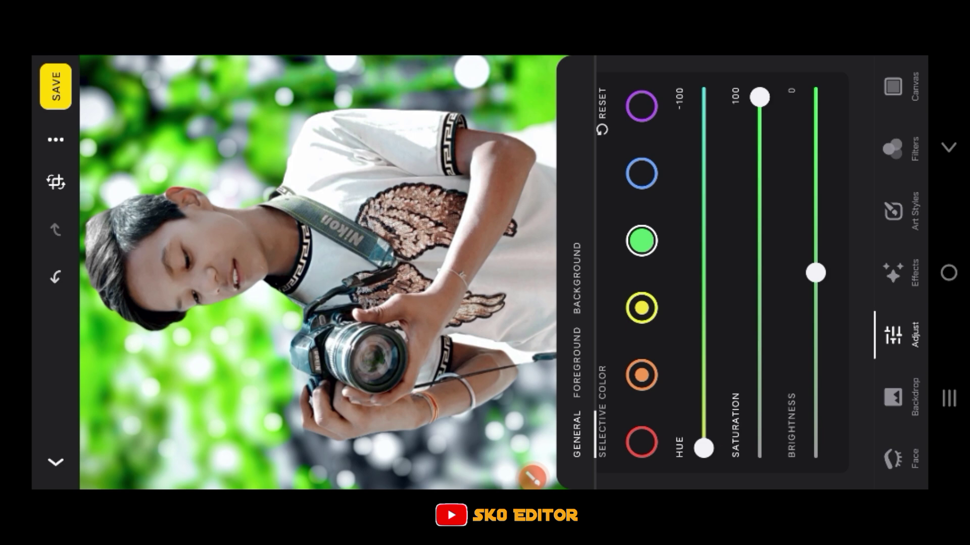
left_click(576, 434)
left_click(533, 477)
Step: Give the background greens hue -100, saturation 100 and brightness 65 in Selective Color
left_click(857, 201)
left_click_drag(787, 285, 916, 203)
left_click_drag(786, 184, 898, 127)
left_click_drag(799, 119, 888, 90)
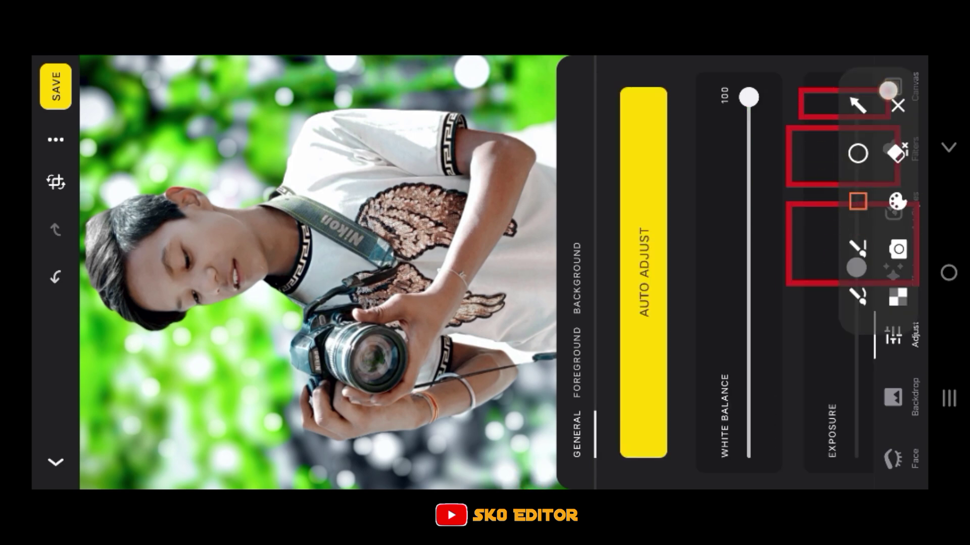
left_click(857, 105)
left_click(898, 105)
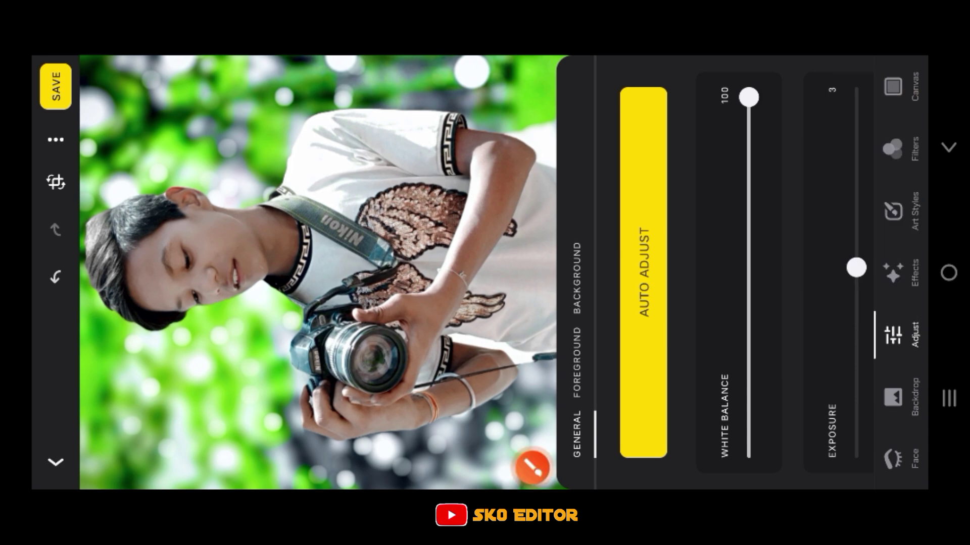